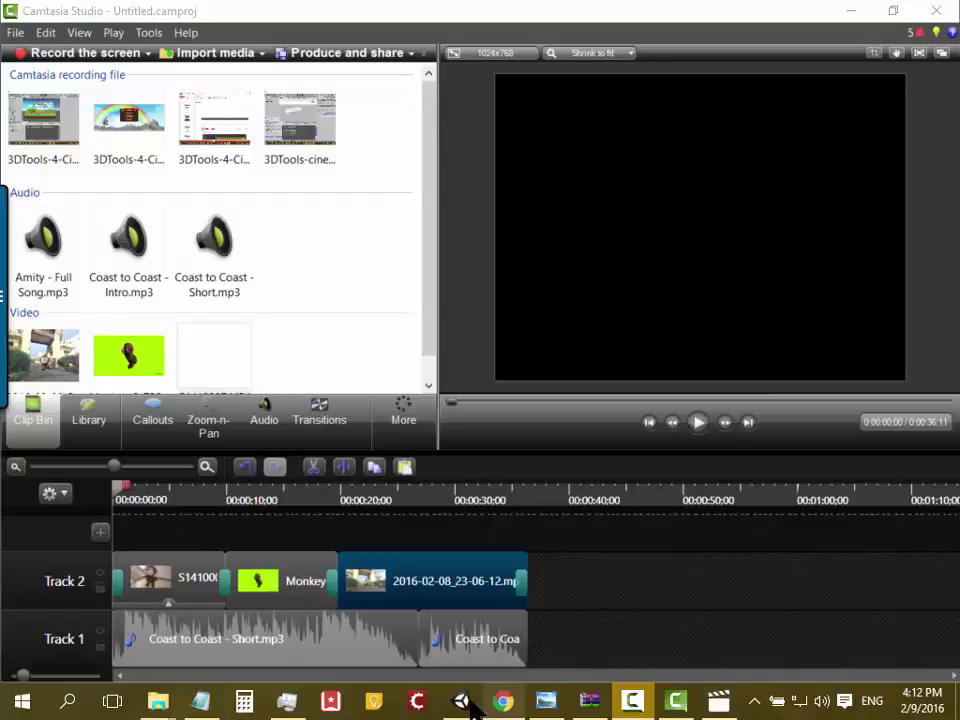
Step: Switch from Camtasia Studio to the Unity editor showing the TutorialSpriter project
left_click(461, 702)
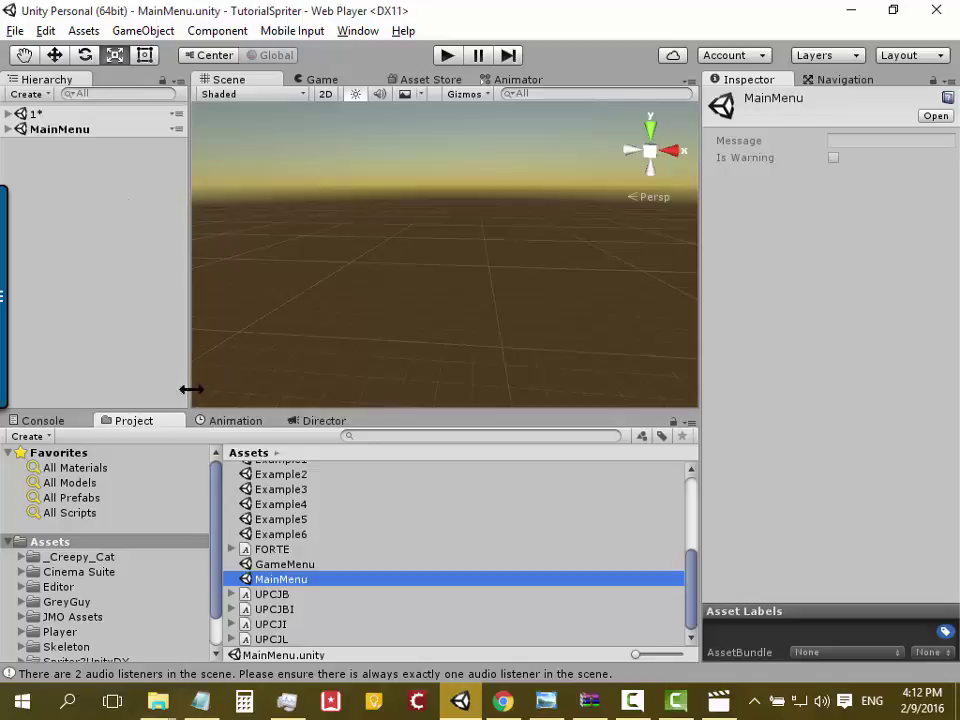
Step: Review the scene list in File > Build Settings, then close it
left_click(106, 557)
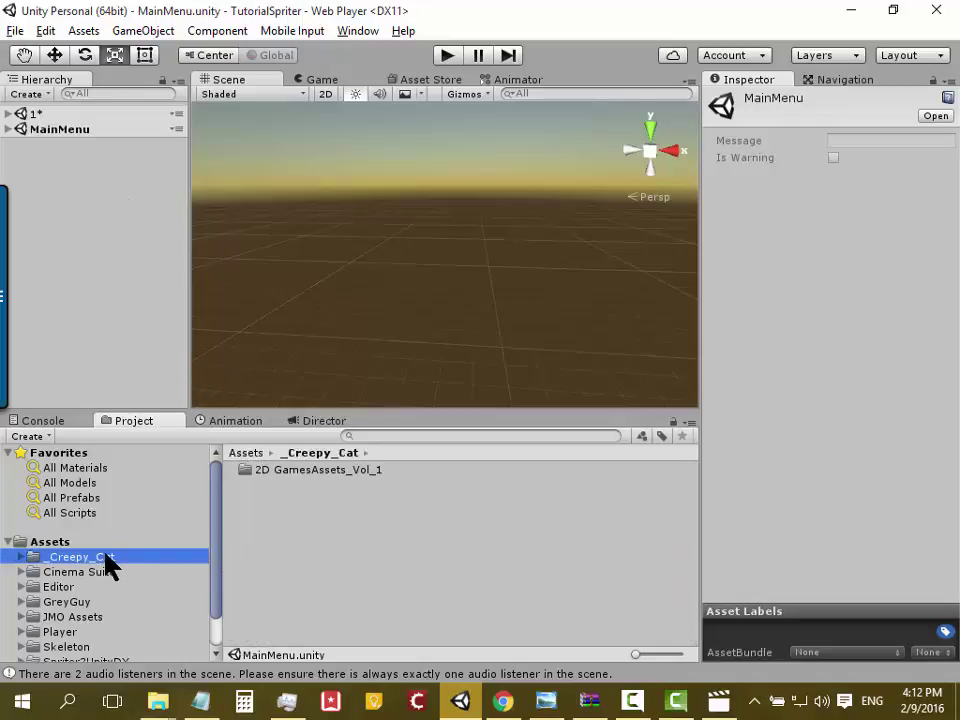
left_click(12, 31)
left_click(122, 216)
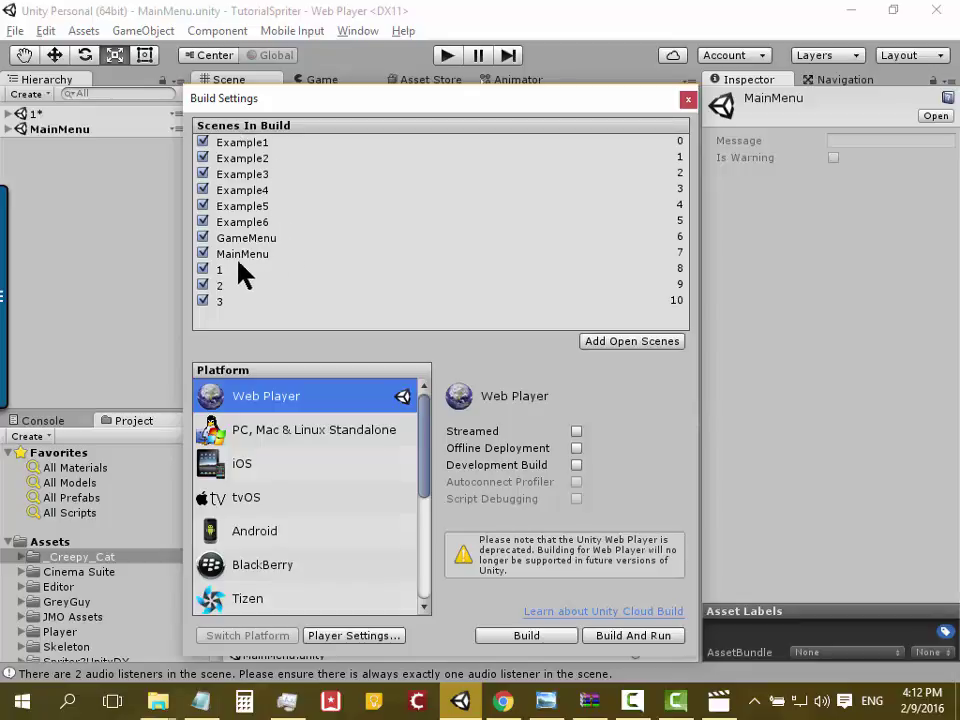
left_click(688, 101)
Step: Open the MainMenu scene from the Assets folder, answering the modified-scenes prompt
scroll(168, 531, "down", 1)
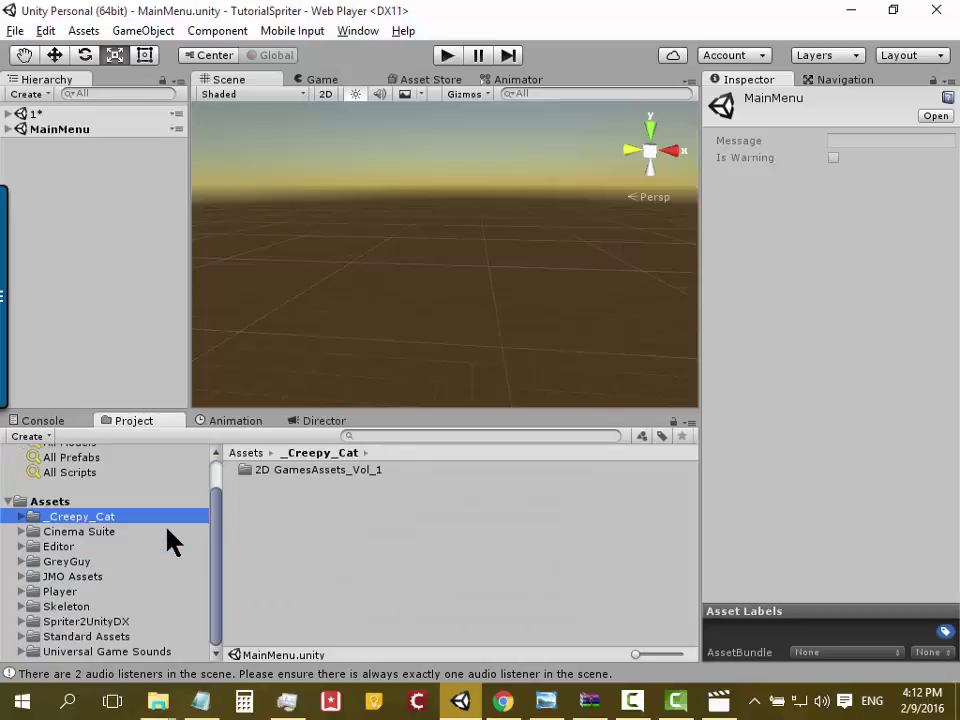
left_click(64, 503)
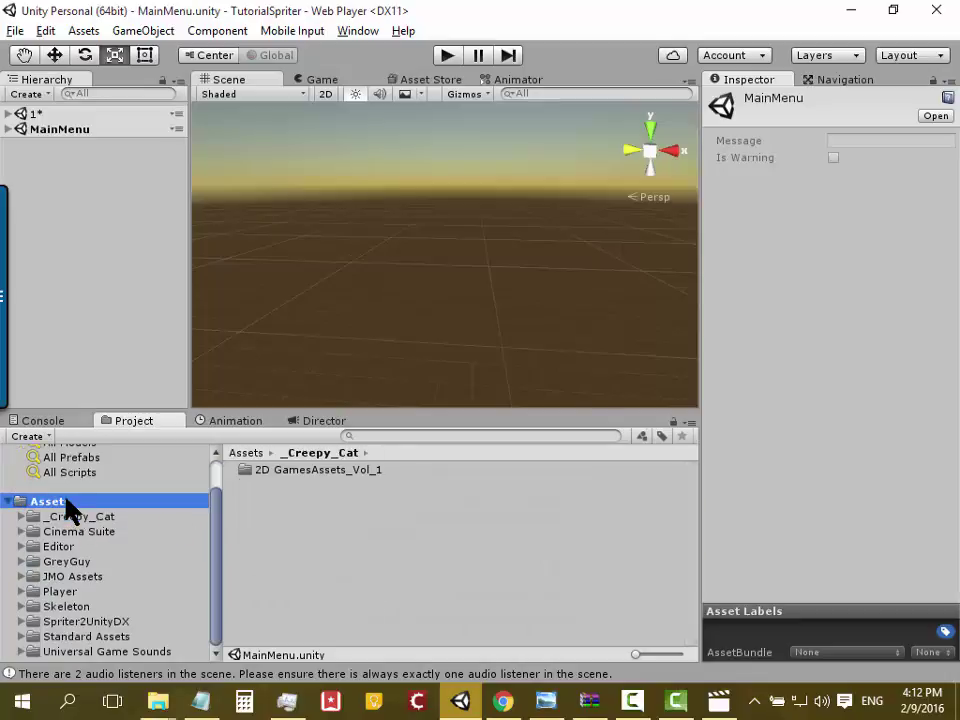
scroll(392, 540, "down", 3)
scroll(392, 540, "down", 4)
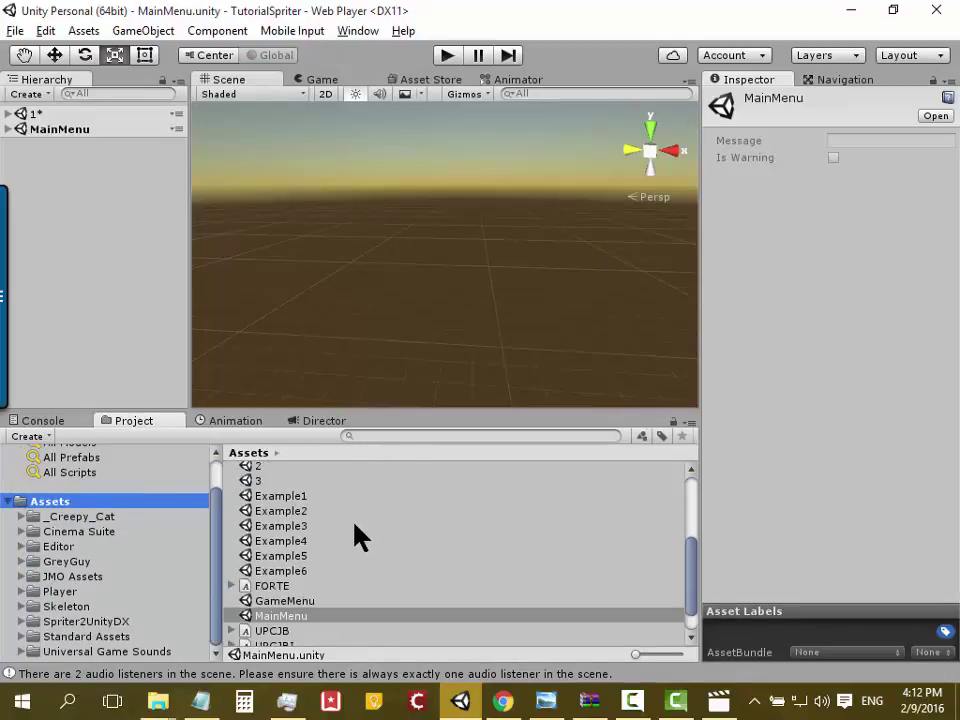
scroll(356, 536, "down", 1)
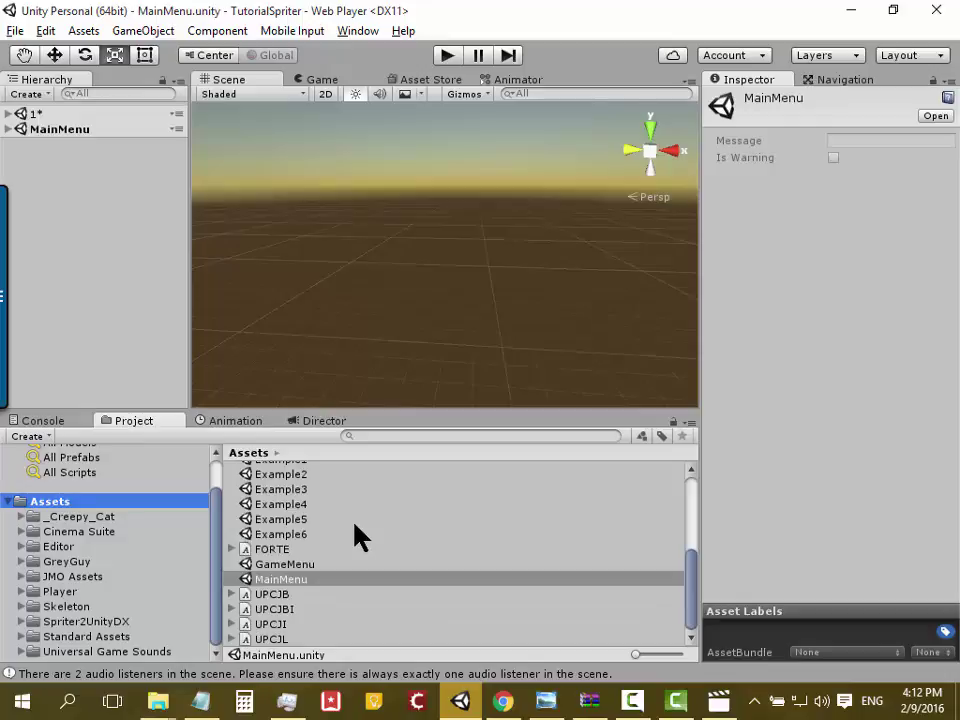
left_click(298, 567)
left_click(312, 580)
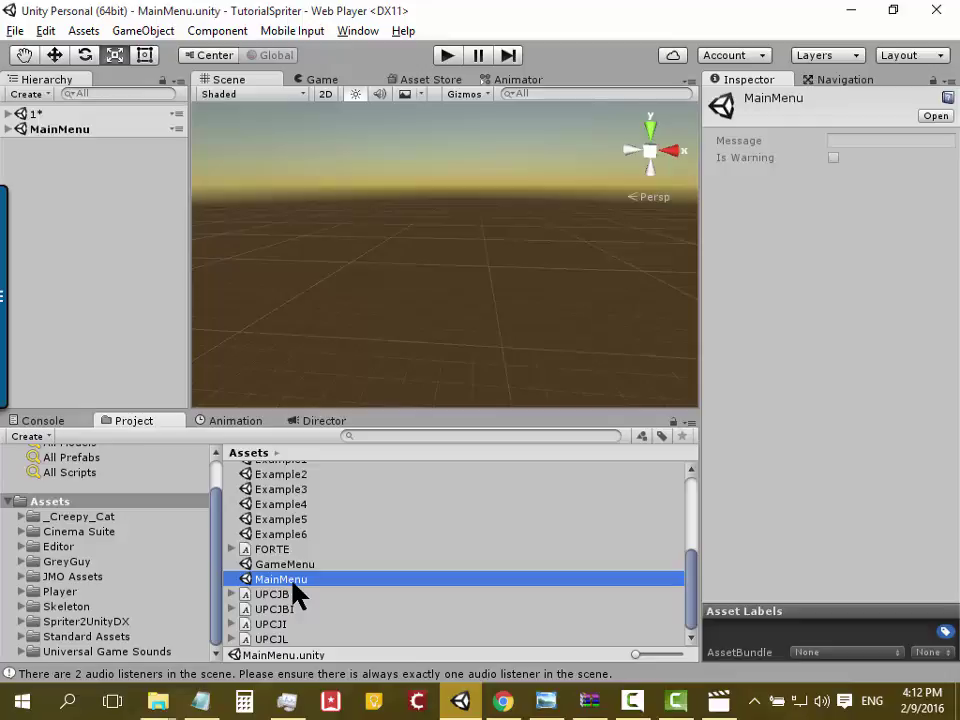
double_click(293, 582)
left_click(529, 396)
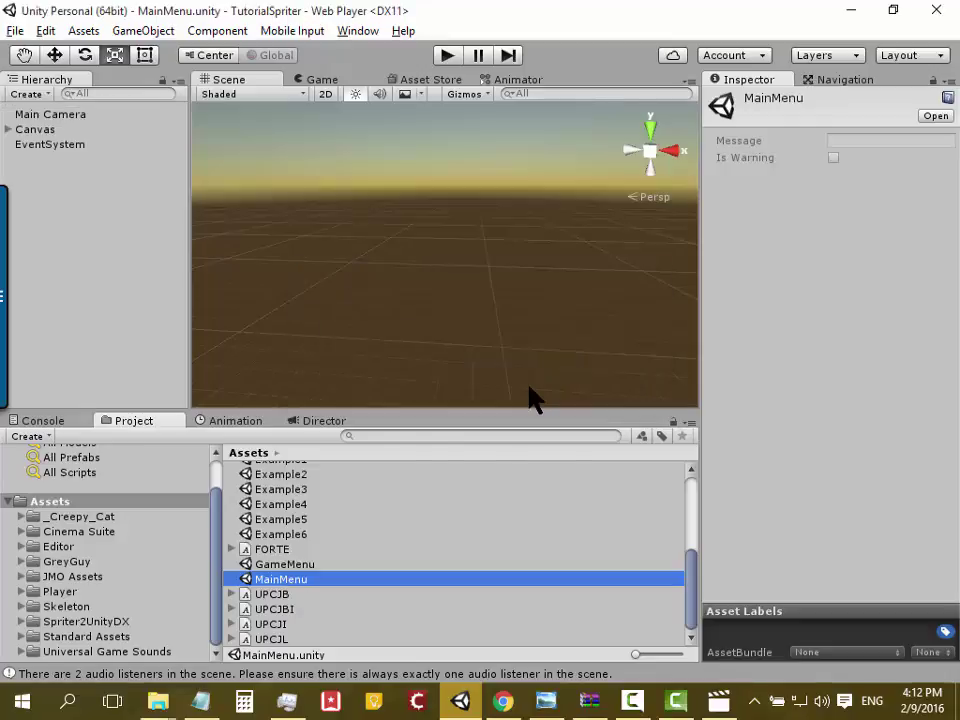
left_click(444, 57)
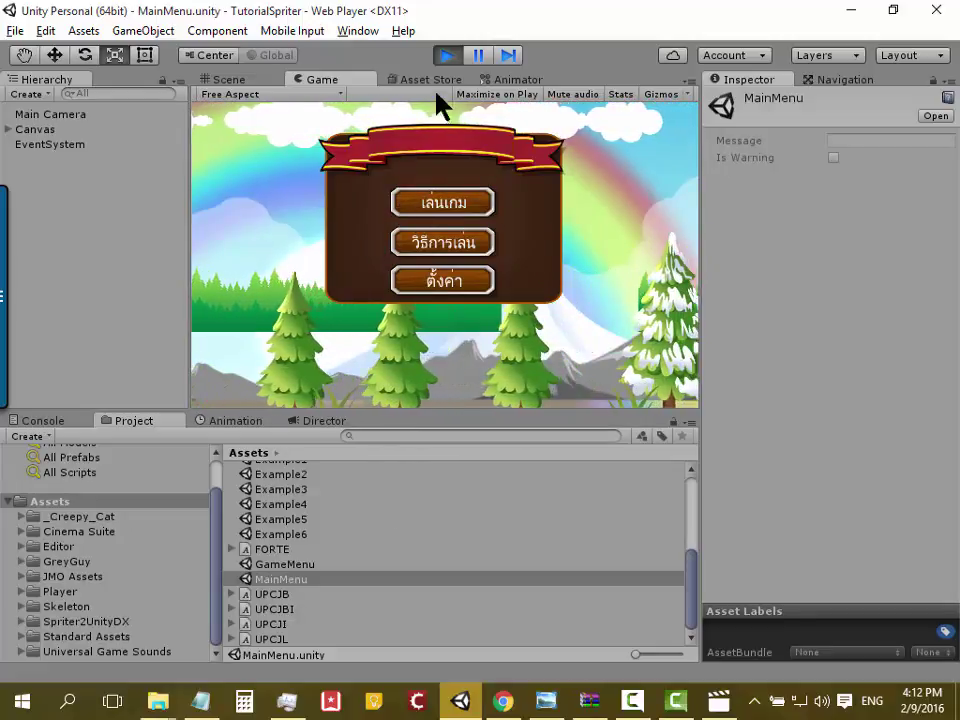
left_click(446, 58)
Step: Check the Canvas Render Mode options, then play the MainMenu scene
left_click(98, 129)
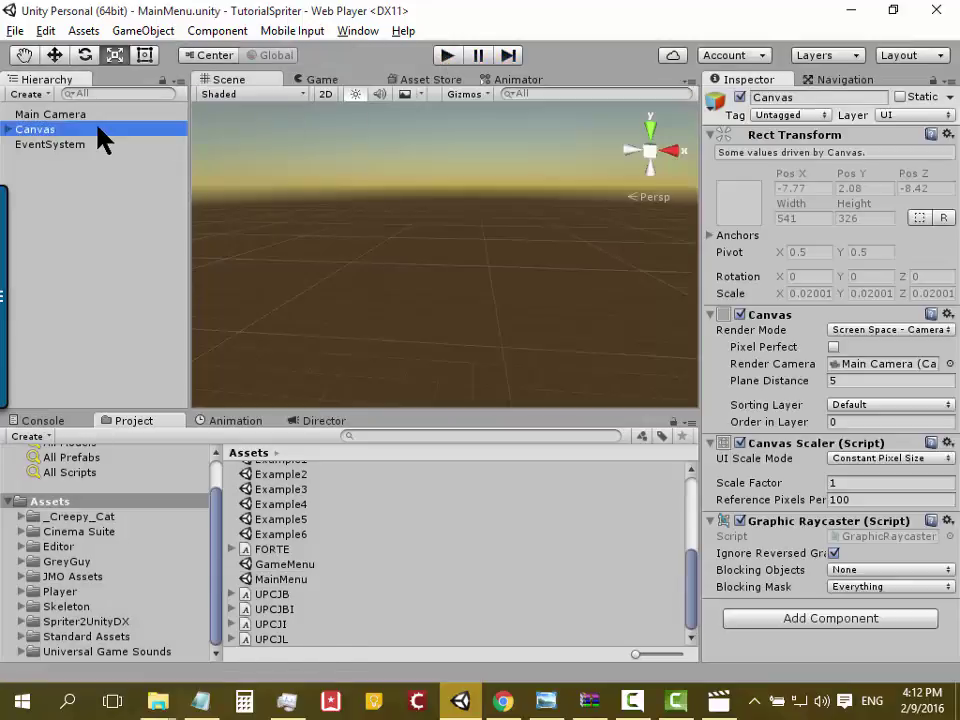
left_click(914, 332)
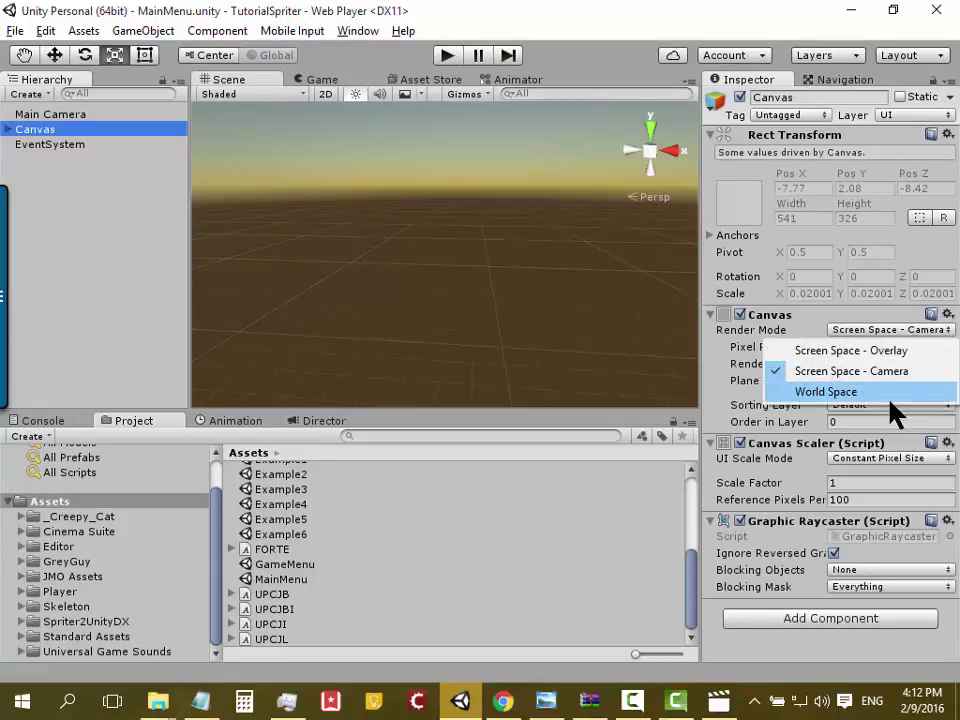
left_click(107, 221)
left_click(447, 57)
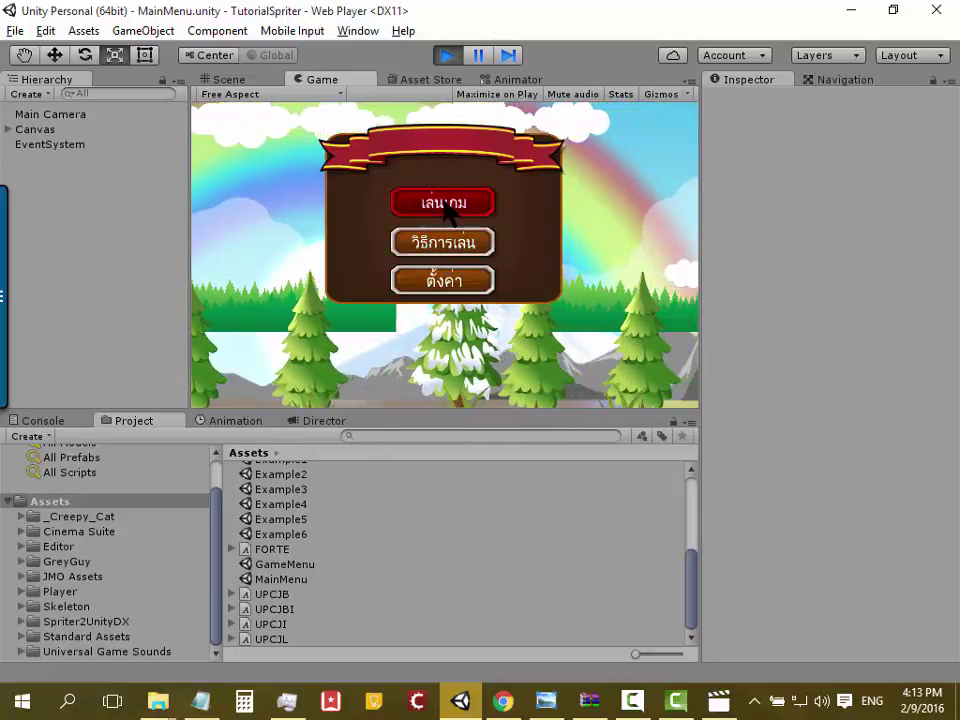
Step: Choose เล่นเกม, scroll the level grid and pick a level to reach GameMenu
left_click(446, 206)
mouse_move(598, 185)
left_mouse_down()
mouse_move(617, 326)
mouse_move(607, 158)
mouse_move(615, 326)
mouse_move(621, 224)
mouse_move(617, 189)
mouse_move(617, 326)
mouse_move(605, 160)
mouse_move(604, 336)
mouse_move(595, 188)
mouse_move(604, 240)
mouse_move(606, 208)
mouse_move(608, 268)
mouse_move(584, 190)
mouse_move(606, 354)
left_mouse_up()
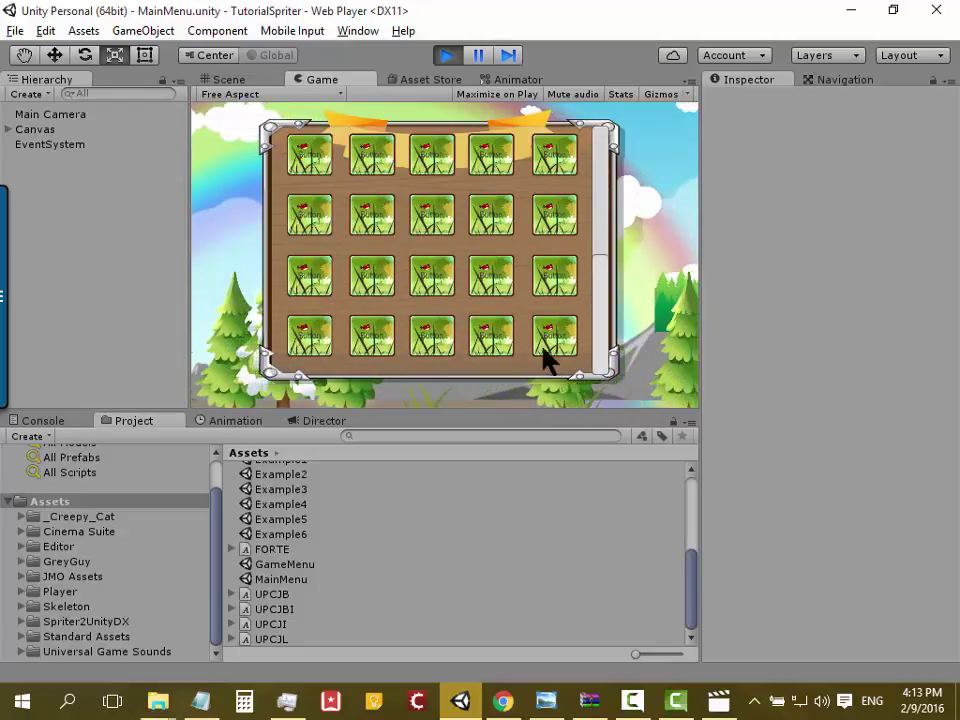
mouse_move(578, 266)
left_mouse_down()
mouse_move(602, 251)
mouse_move(598, 146)
mouse_move(592, 226)
mouse_move(598, 167)
left_mouse_up()
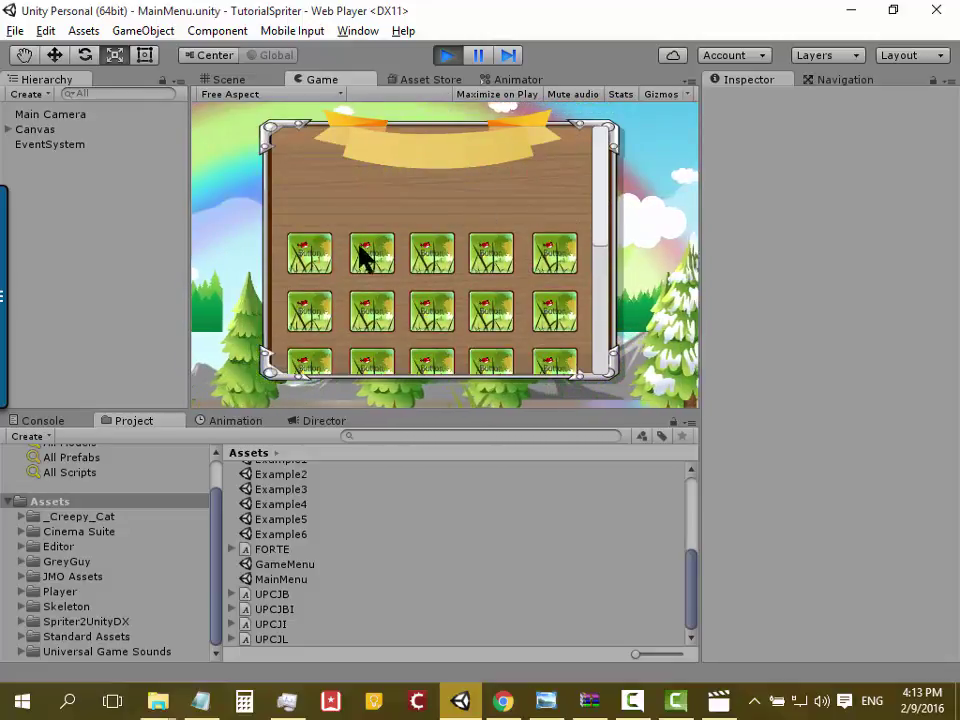
left_click(326, 256)
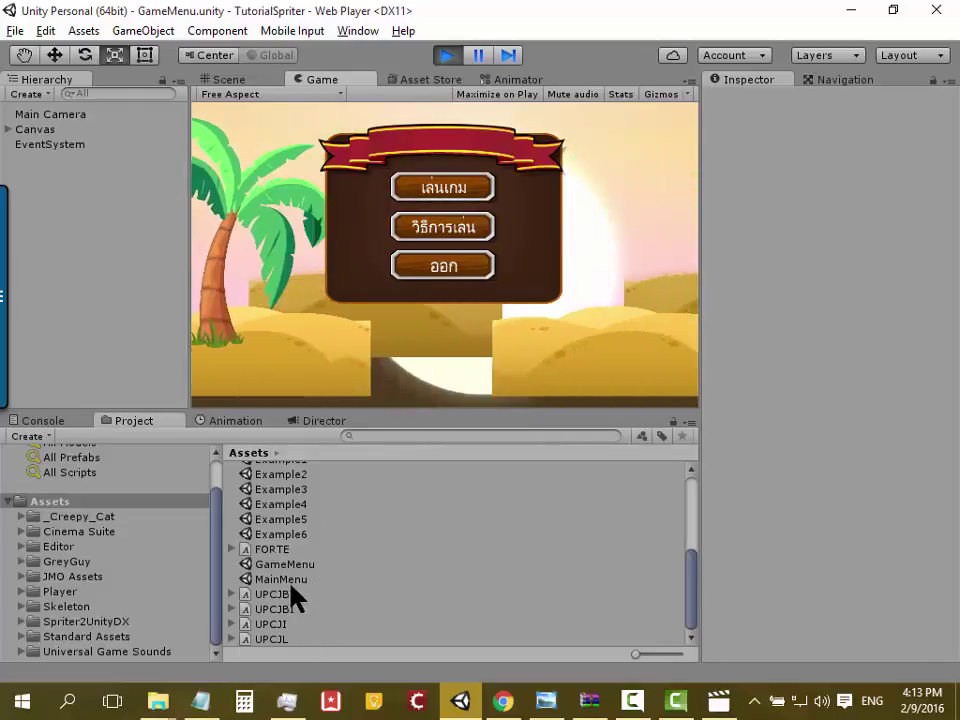
Step: Select GameMenu, then go ออก, เล่นเกม, a level and เล่นเกม into Example1
left_click(287, 566)
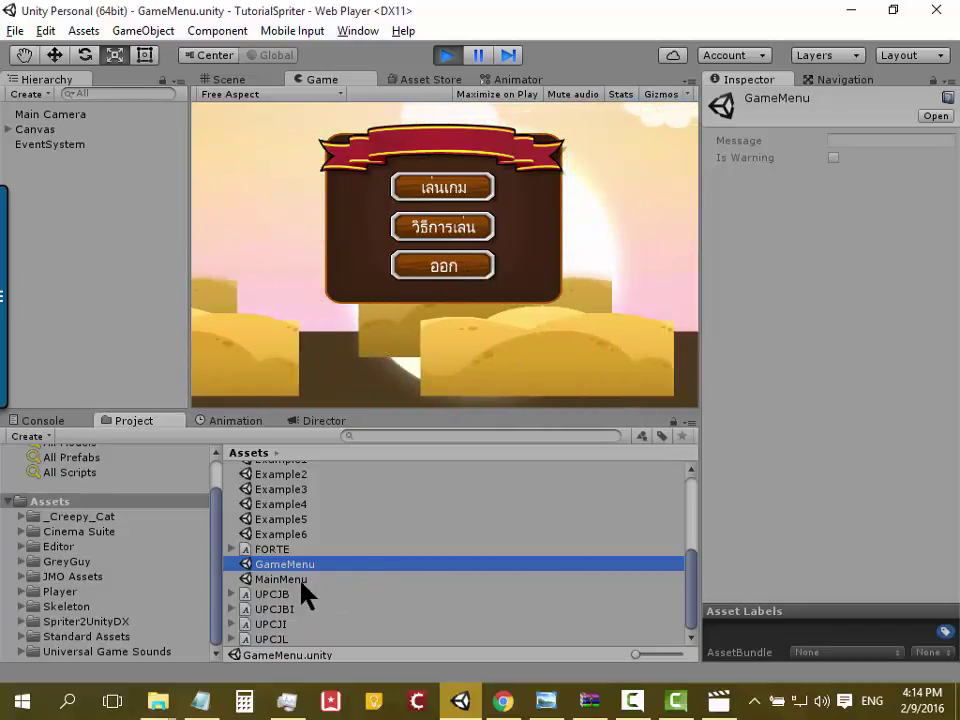
left_click(436, 271)
left_click(435, 205)
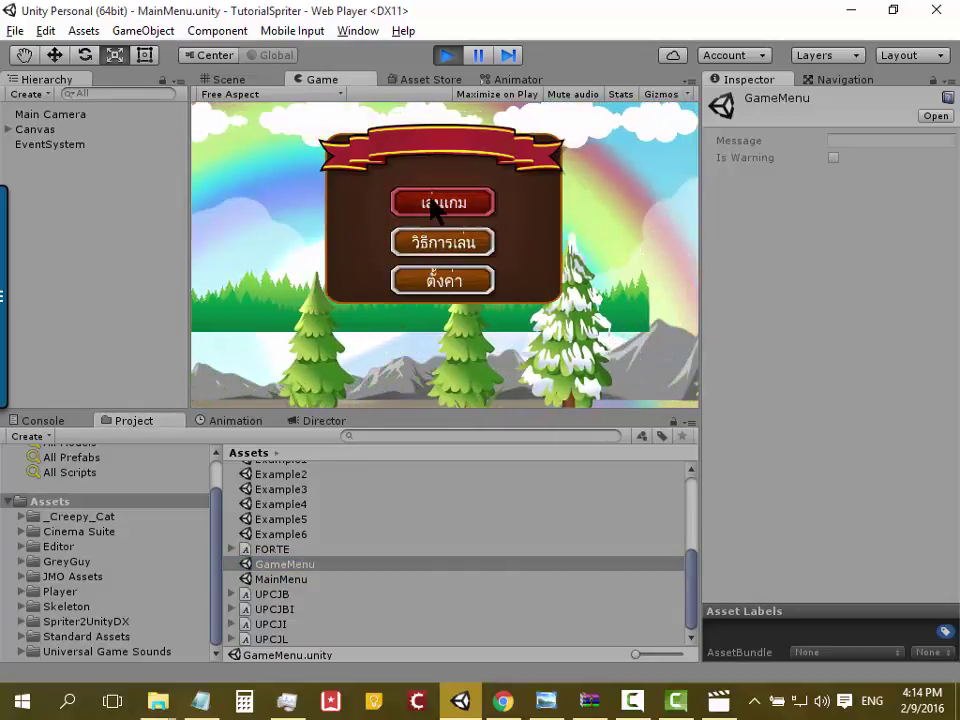
left_click(305, 262)
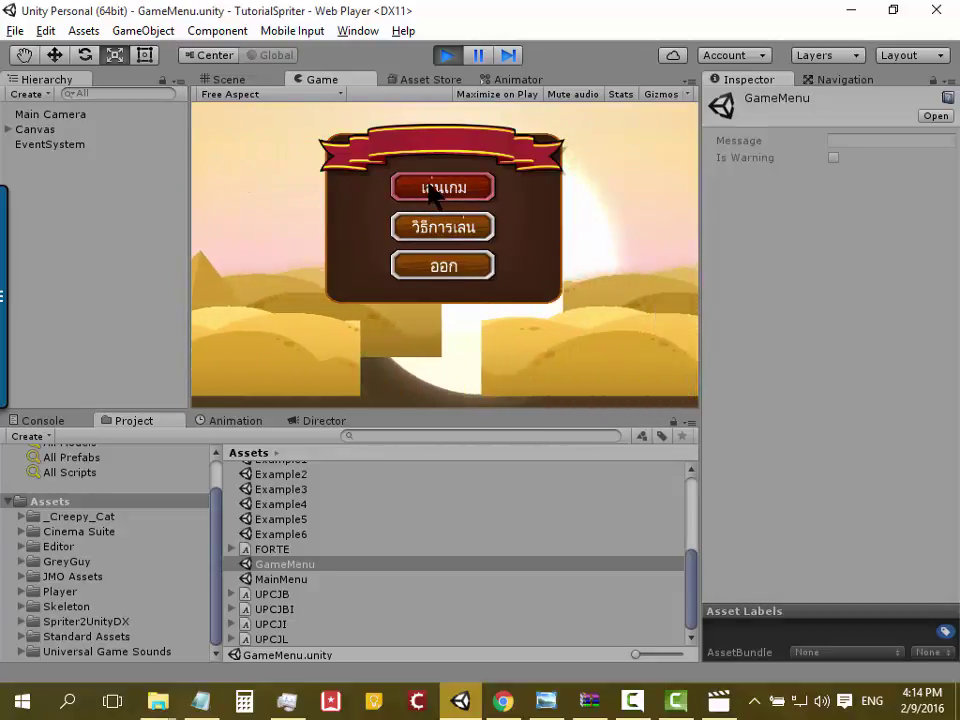
left_click(432, 190)
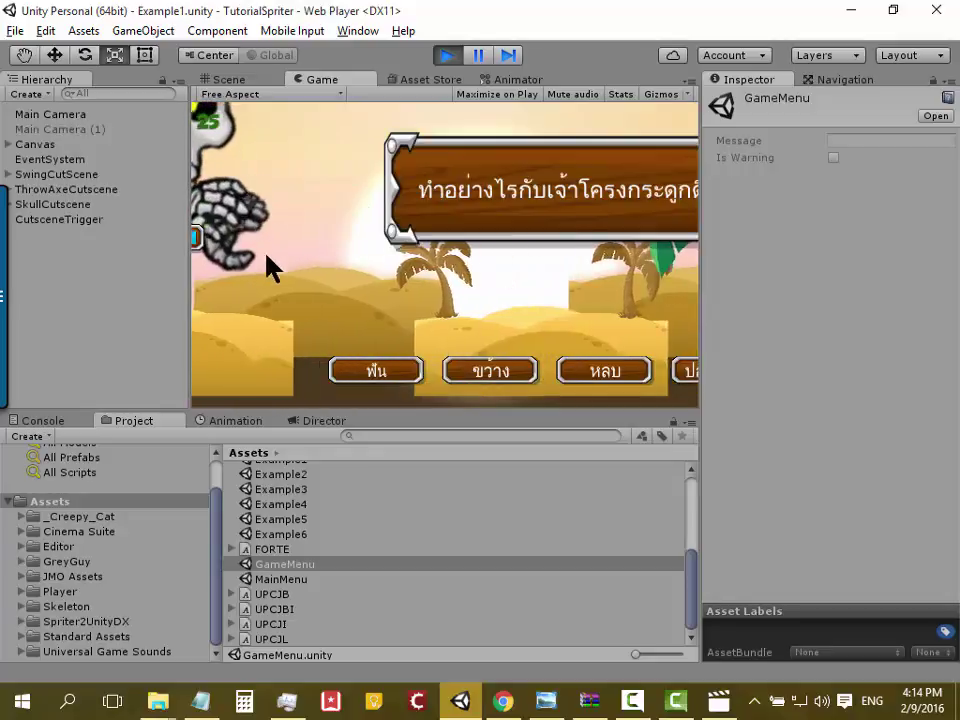
Step: Select the Example1 scene asset and stop play mode
scroll(305, 525, "up", 2)
left_click(303, 516)
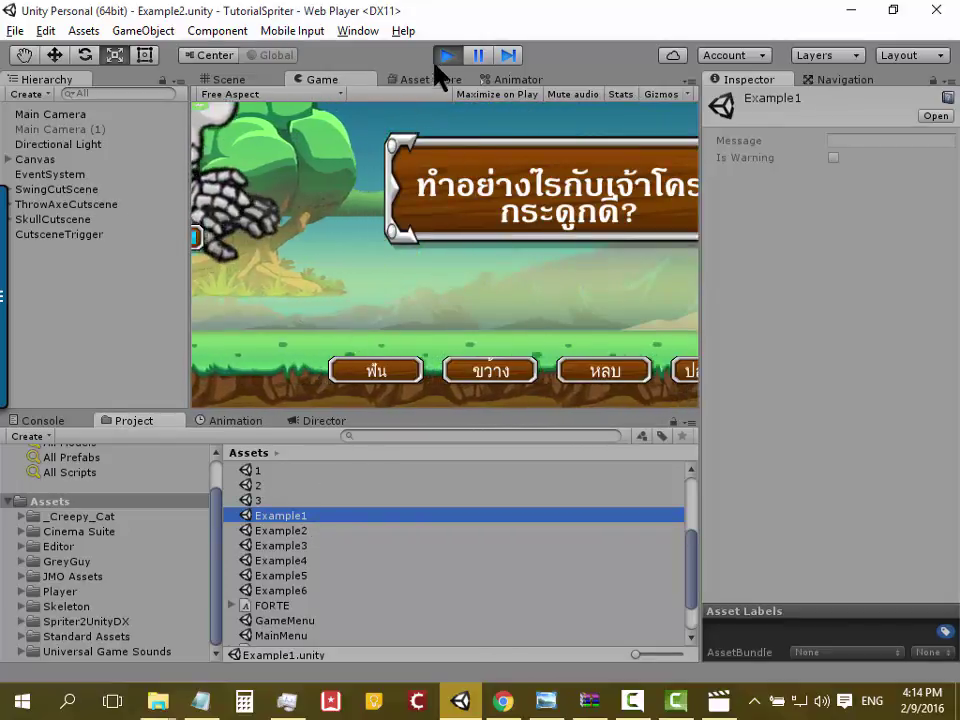
left_click(447, 55)
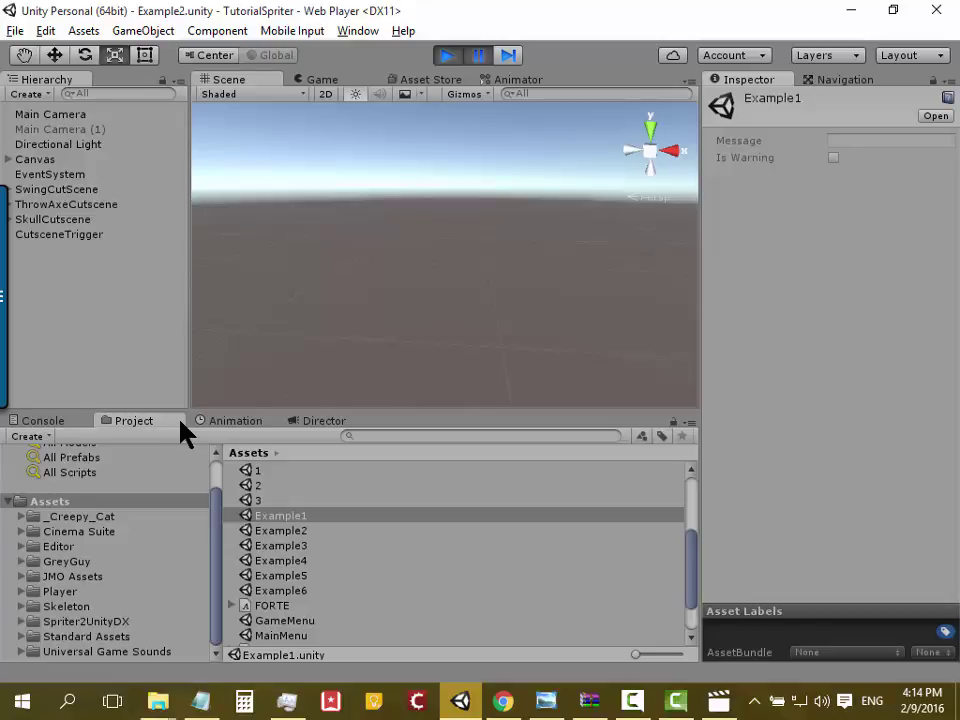
Step: Open SkullCutscene, expand Director Group, and inspect its Fade to Black and Load Level events
left_click(303, 420)
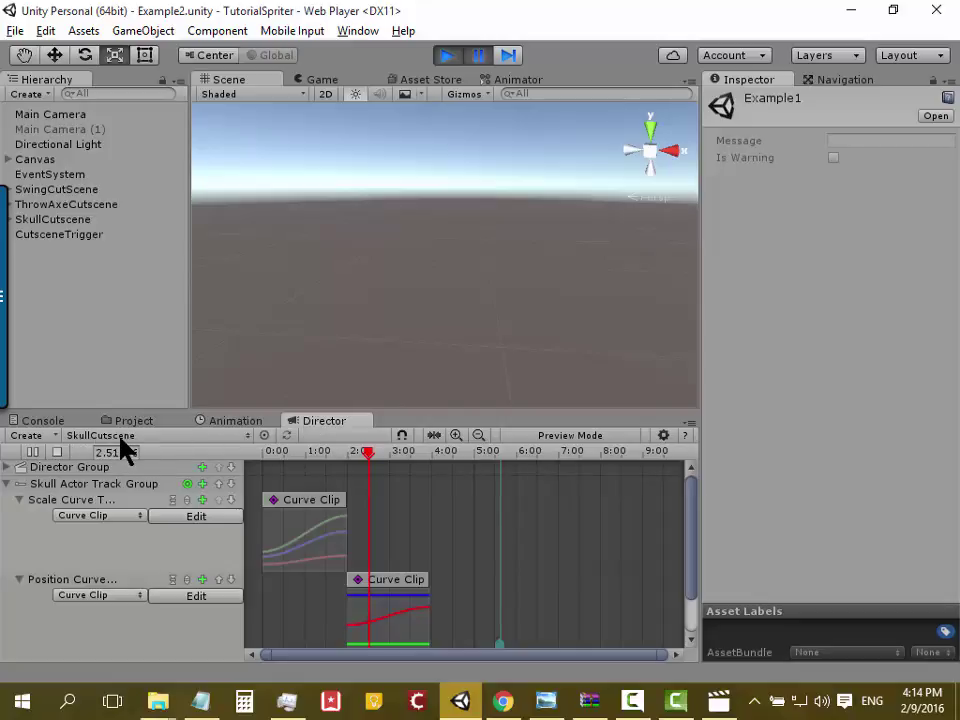
scroll(415, 507, "down", 3)
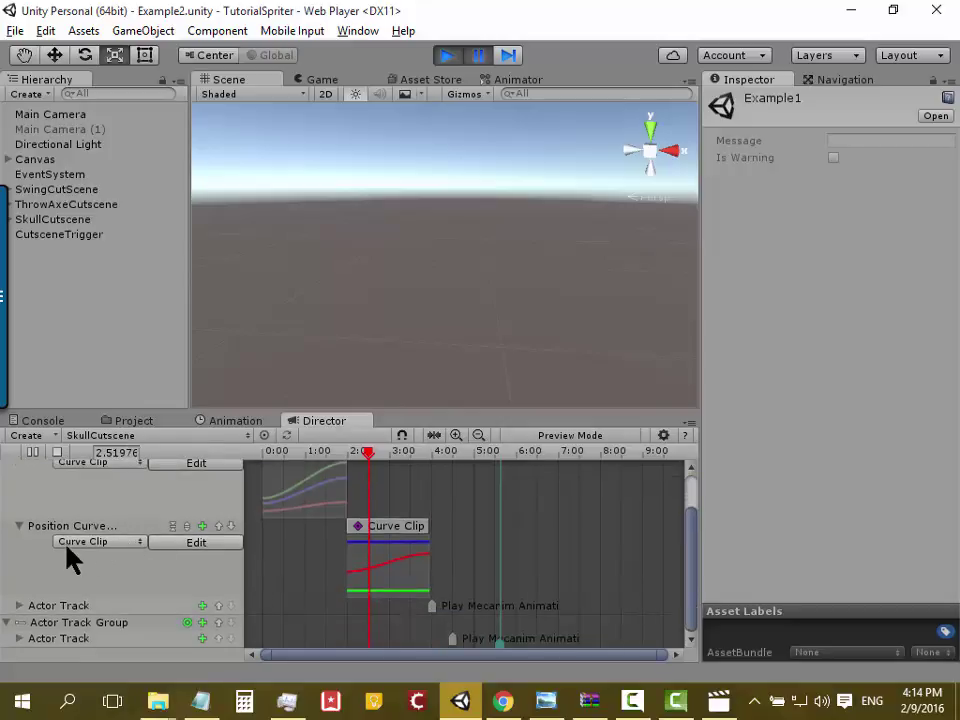
scroll(18, 640, "up", 3)
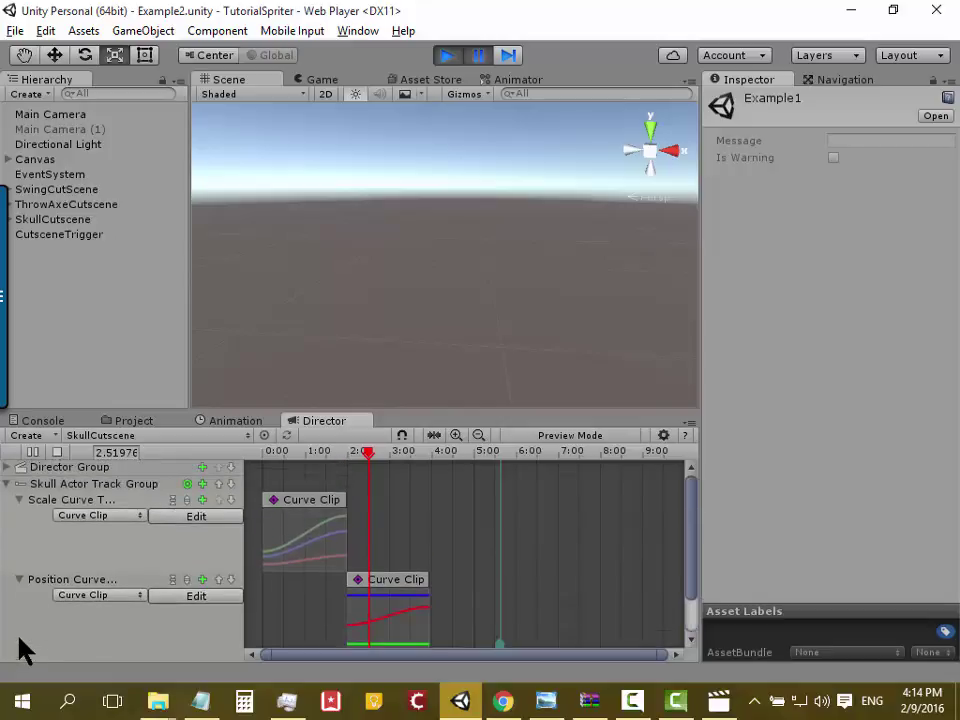
left_click(10, 467)
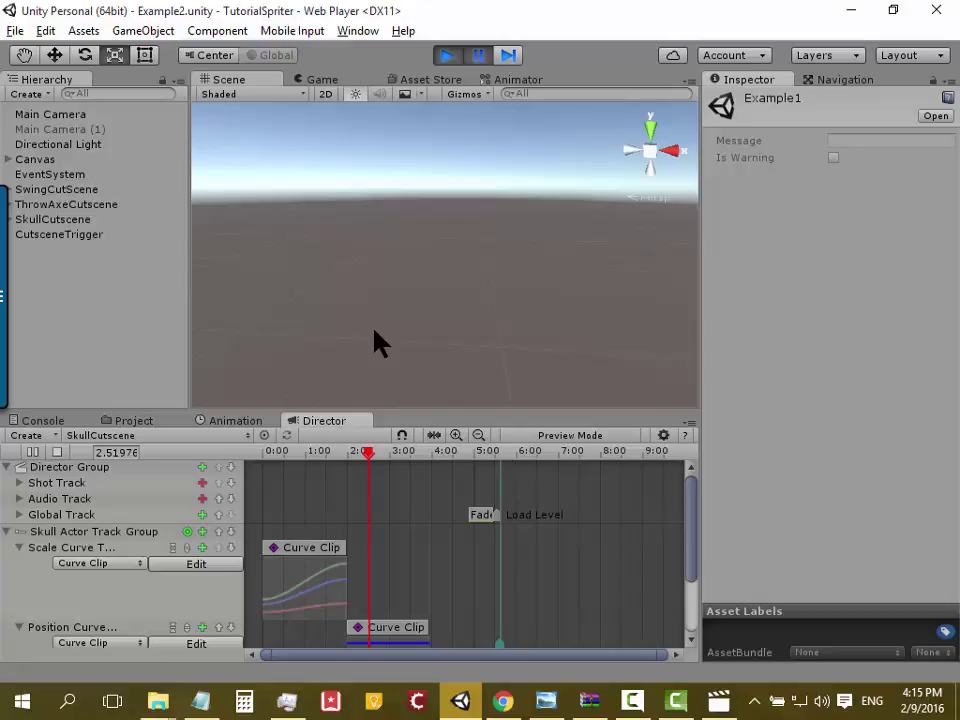
left_click(478, 516)
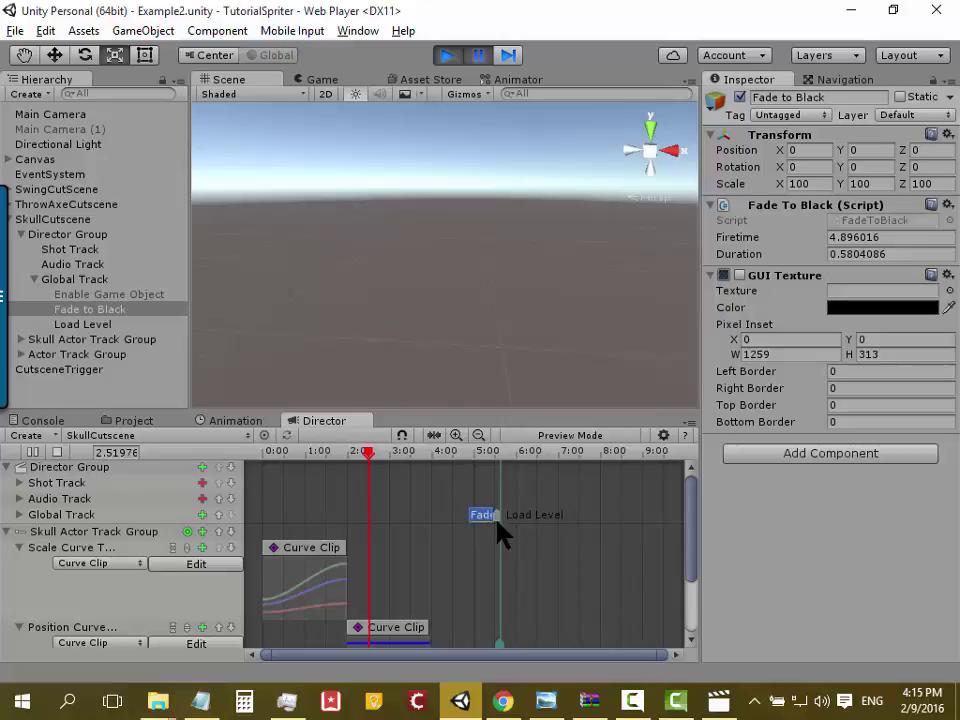
left_click(497, 518)
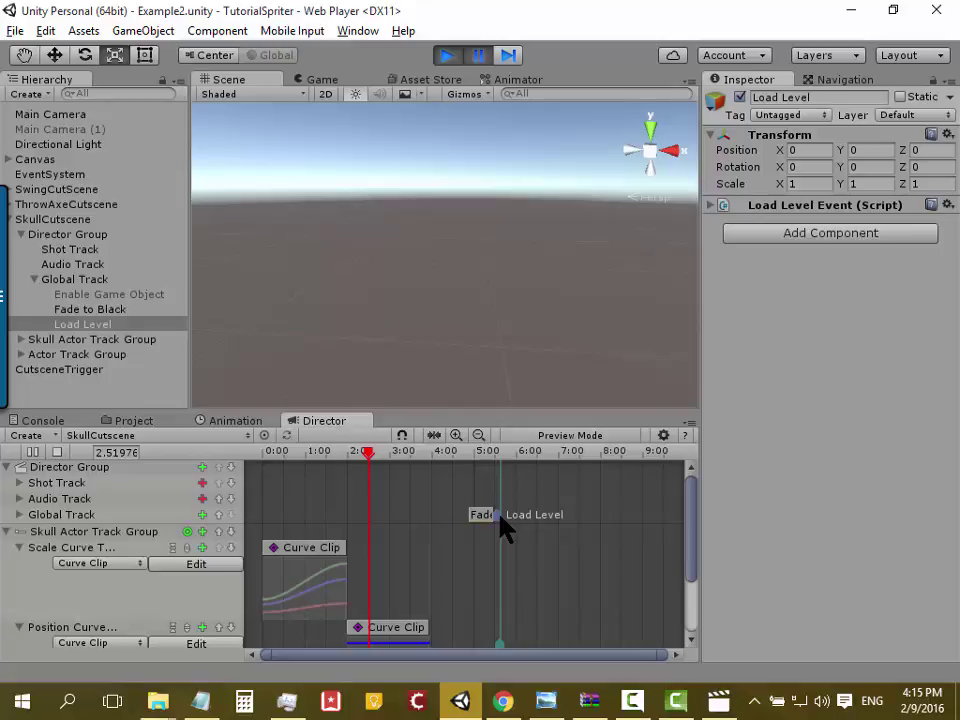
Step: Switch the Director to SwingCutScene and expand its Global Track
left_click(209, 437)
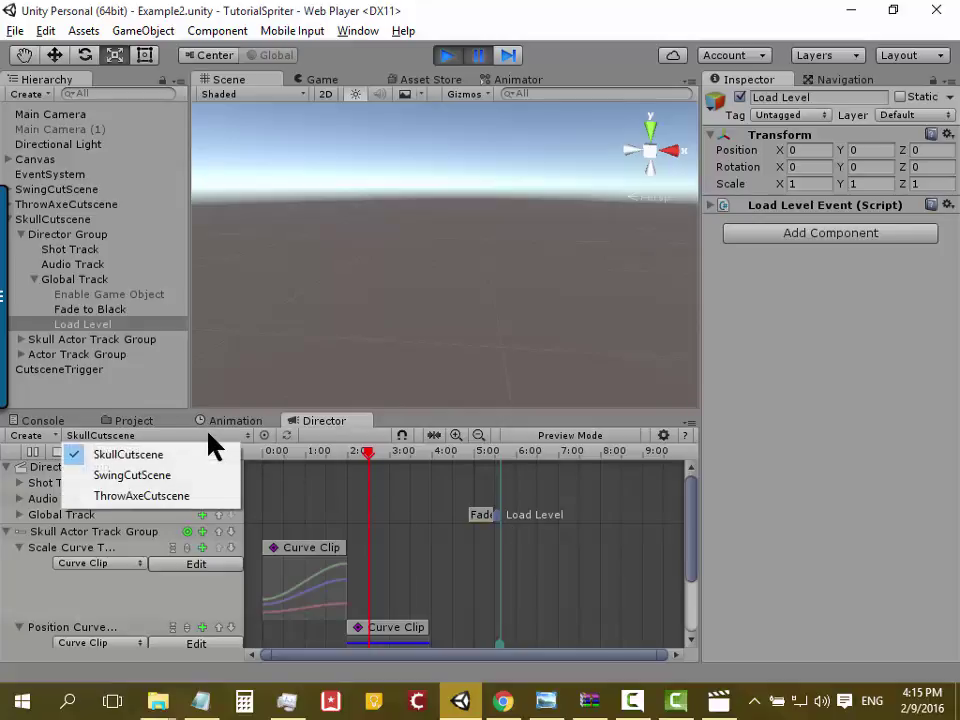
left_click(170, 478)
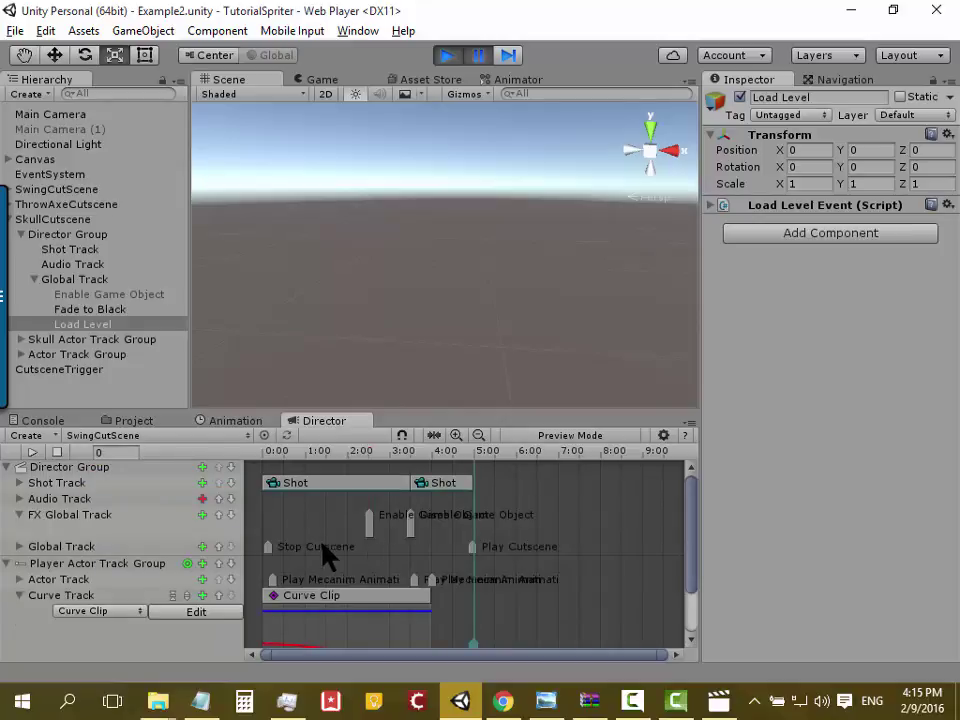
scroll(410, 550, "down", 3)
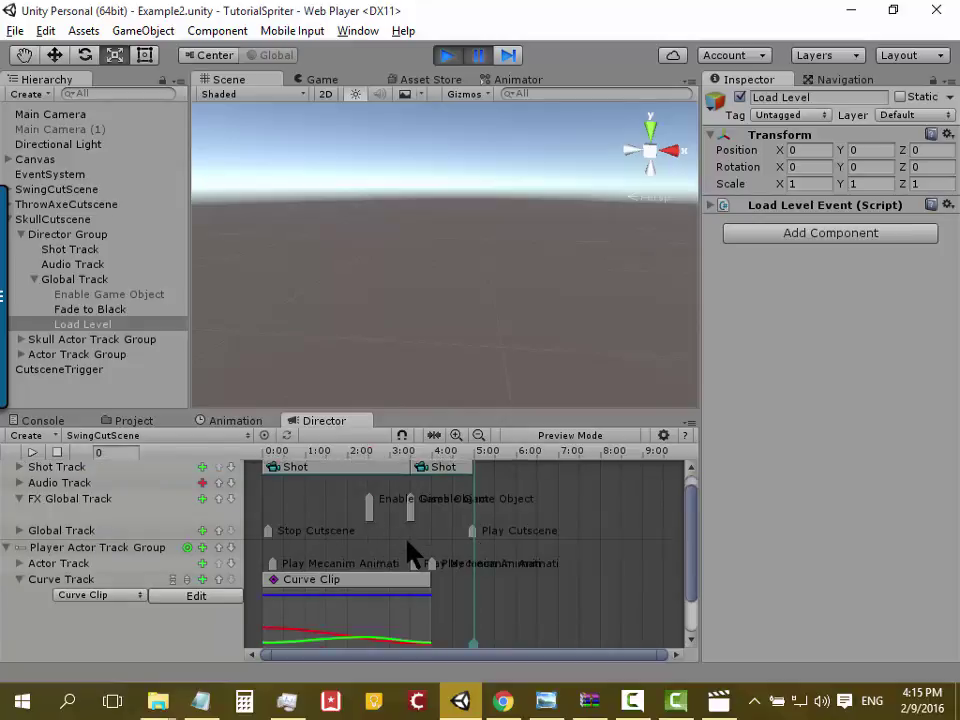
scroll(94, 600, "up", 1)
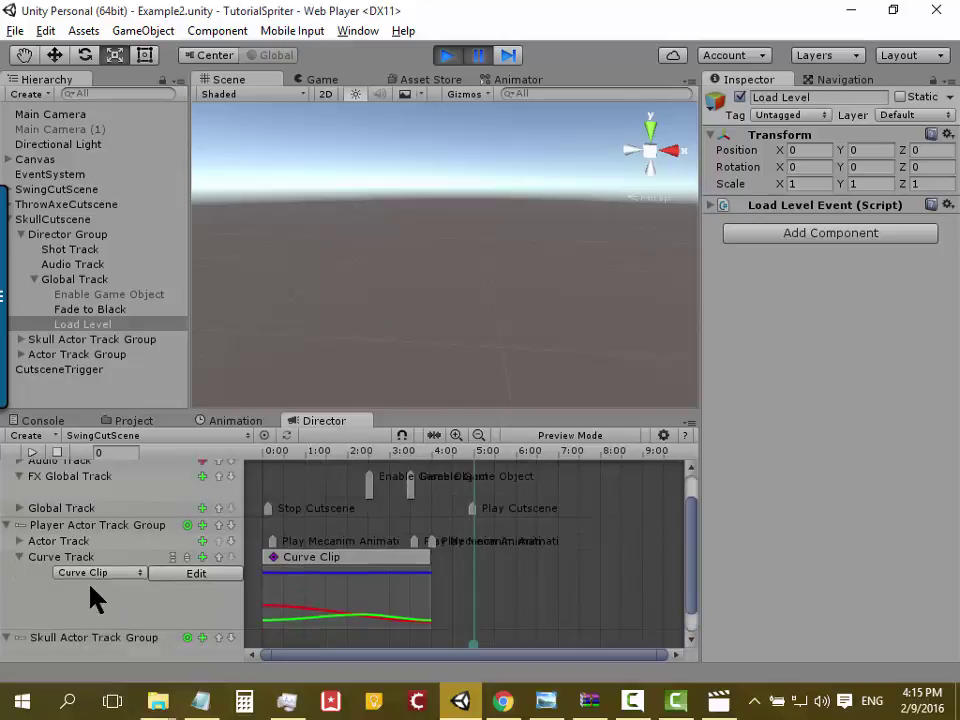
scroll(80, 575, "up", 2)
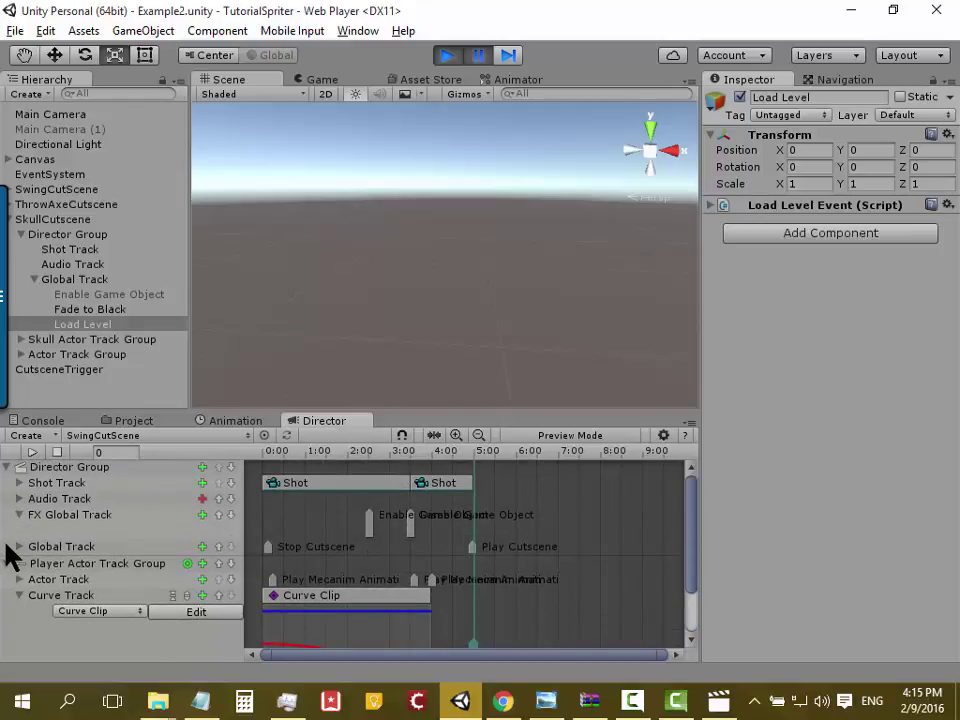
left_click(18, 546)
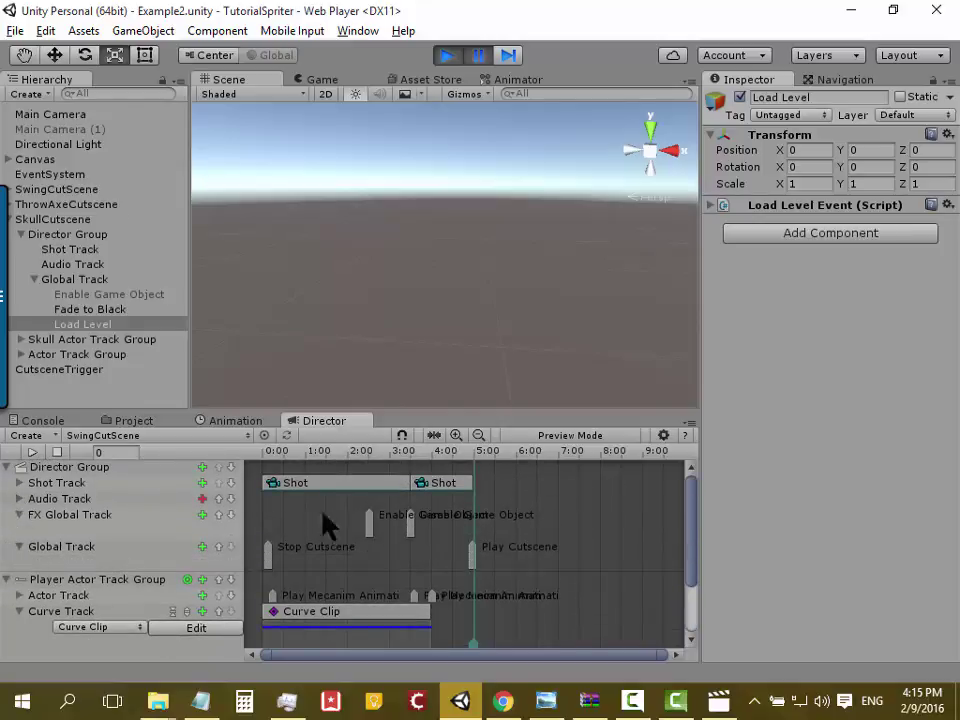
scroll(310, 518, "down", 2)
scroll(306, 516, "down", 2)
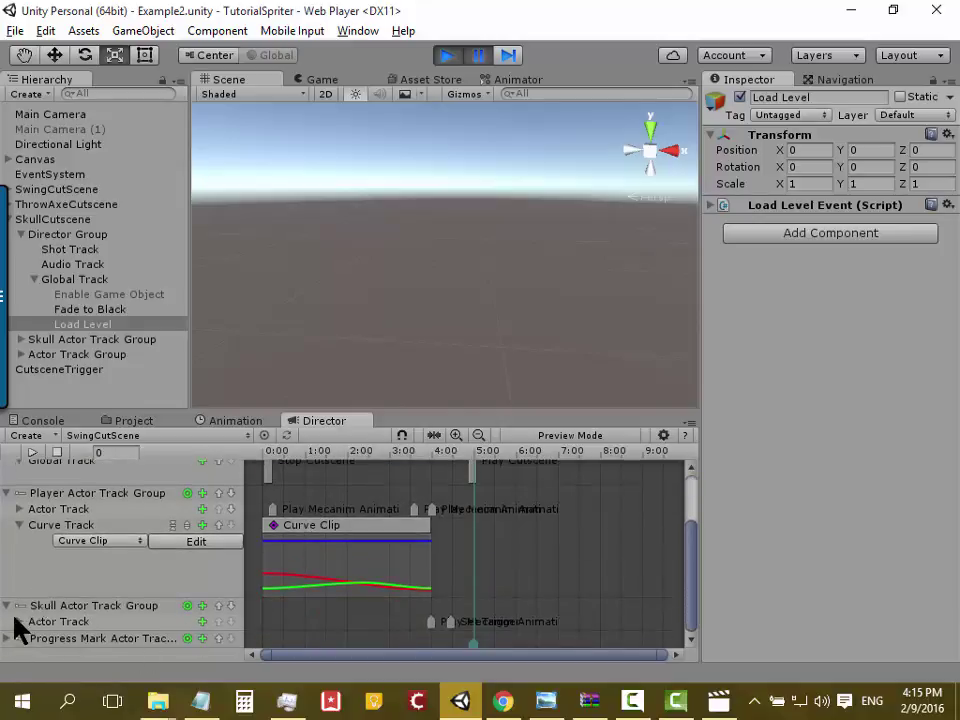
scroll(17, 611, "up", 2)
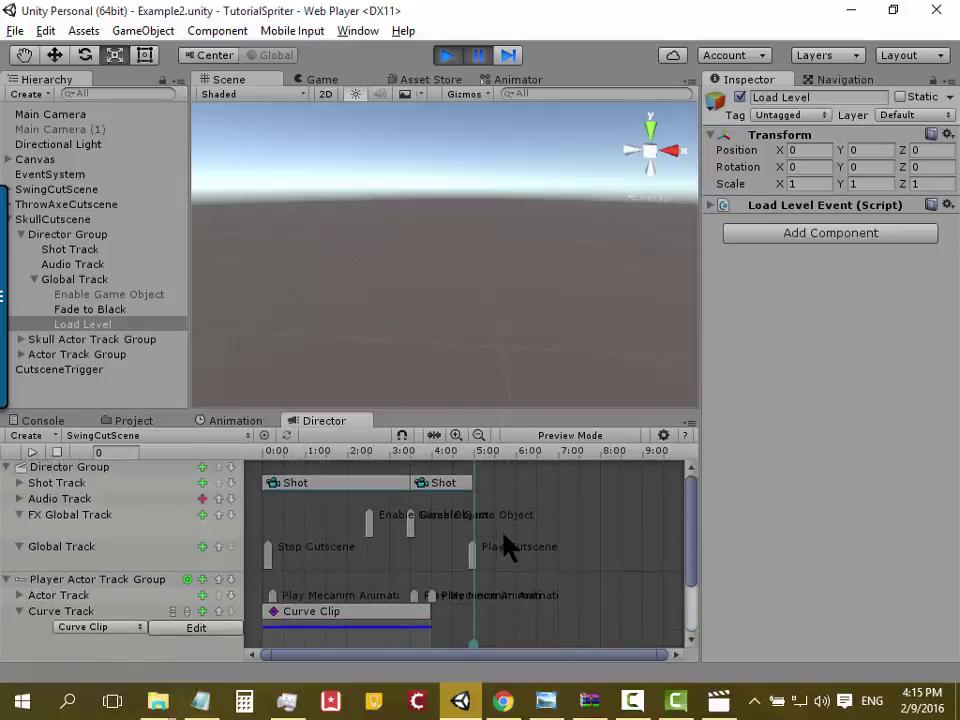
Step: Zoom the timeline in twice and scroll to the Curve Clip and Stop Cutscene event
left_click(456, 437)
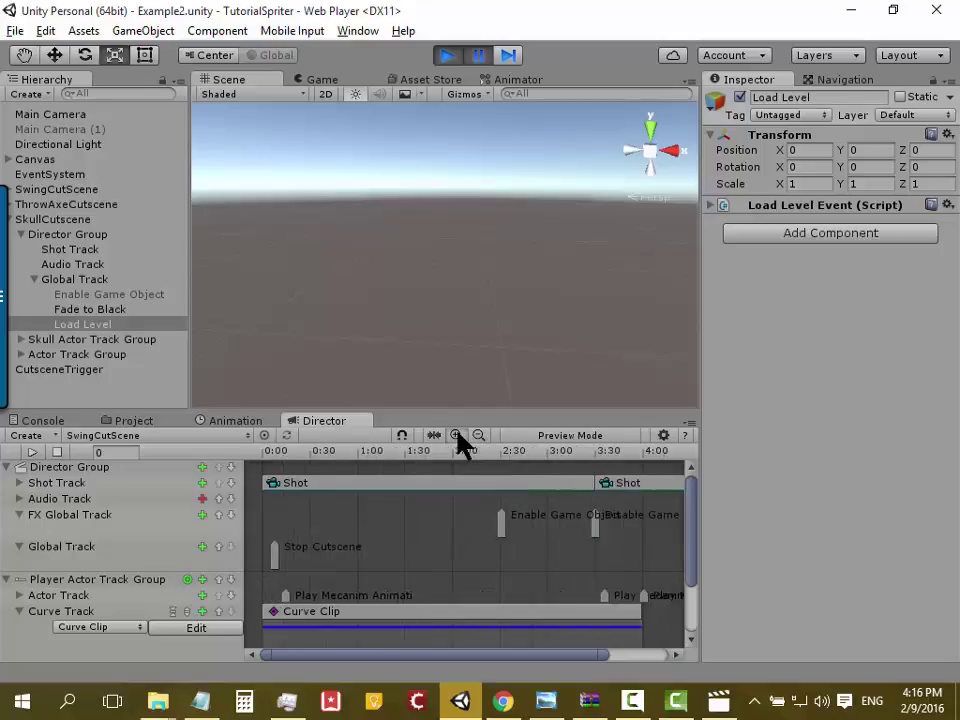
left_click(456, 437)
left_click_drag(371, 655, 632, 653)
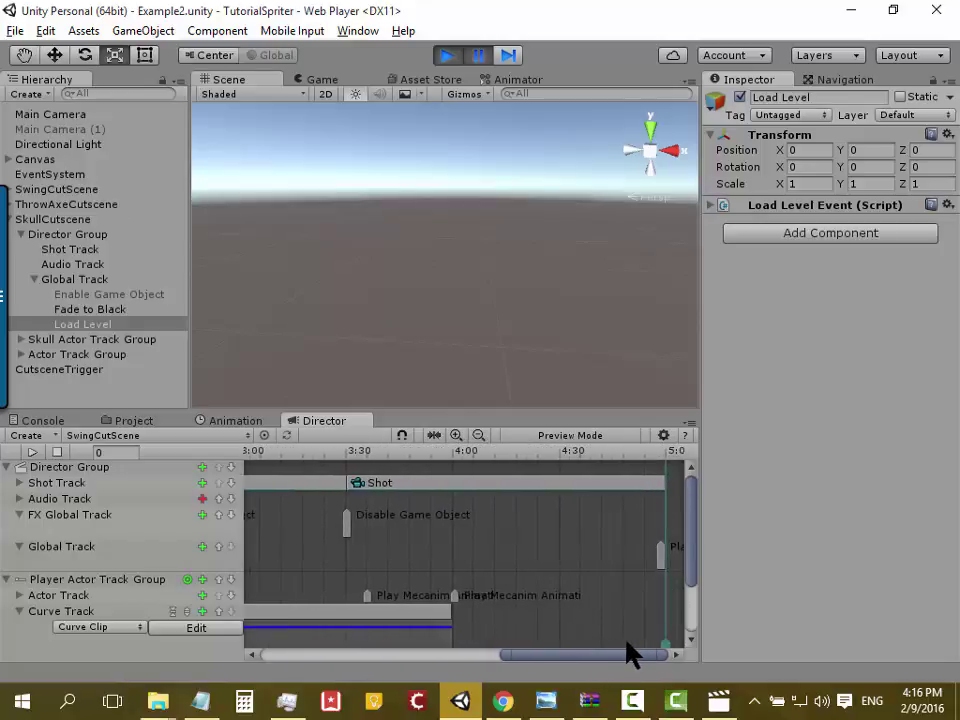
scroll(664, 553, "down", 3)
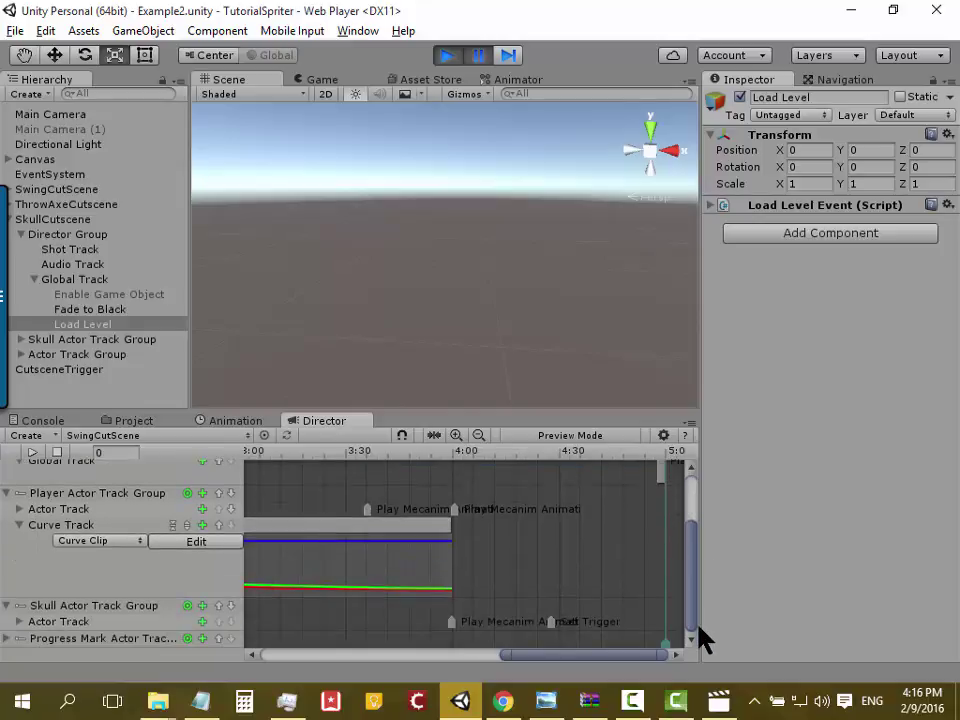
left_click_drag(553, 649, 540, 645)
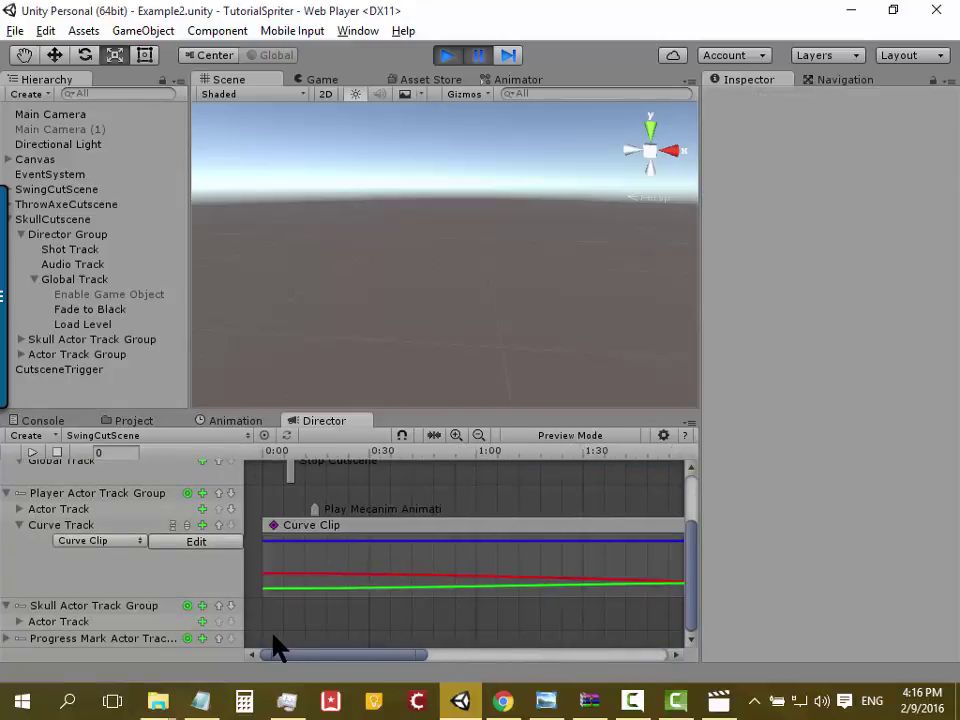
scroll(537, 635, "right", 2)
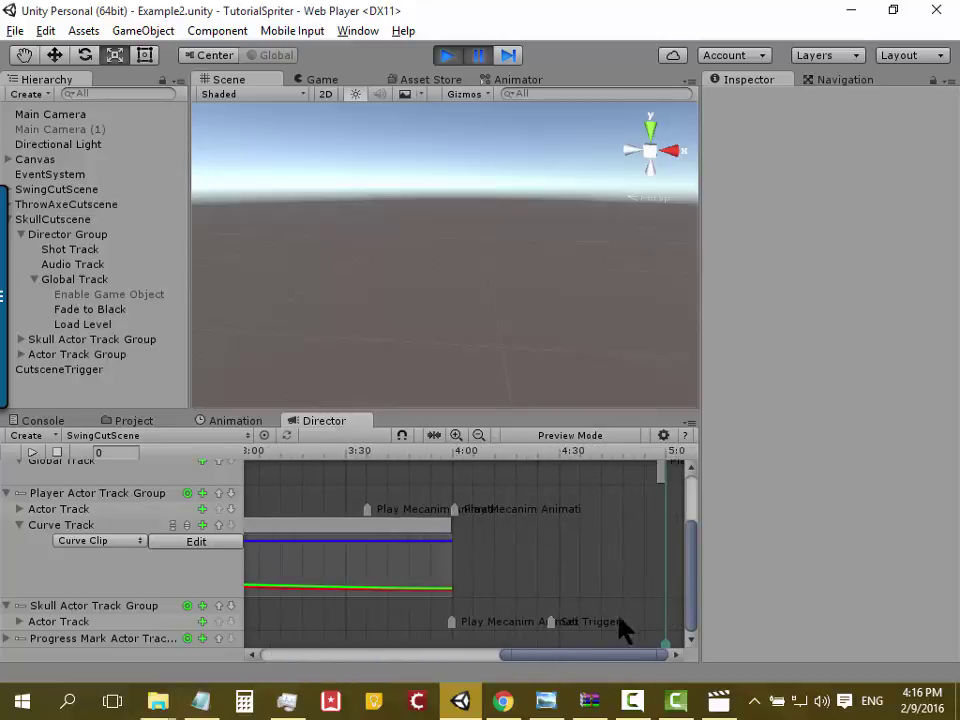
scroll(590, 612, "up", 2)
scroll(590, 612, "up", 2)
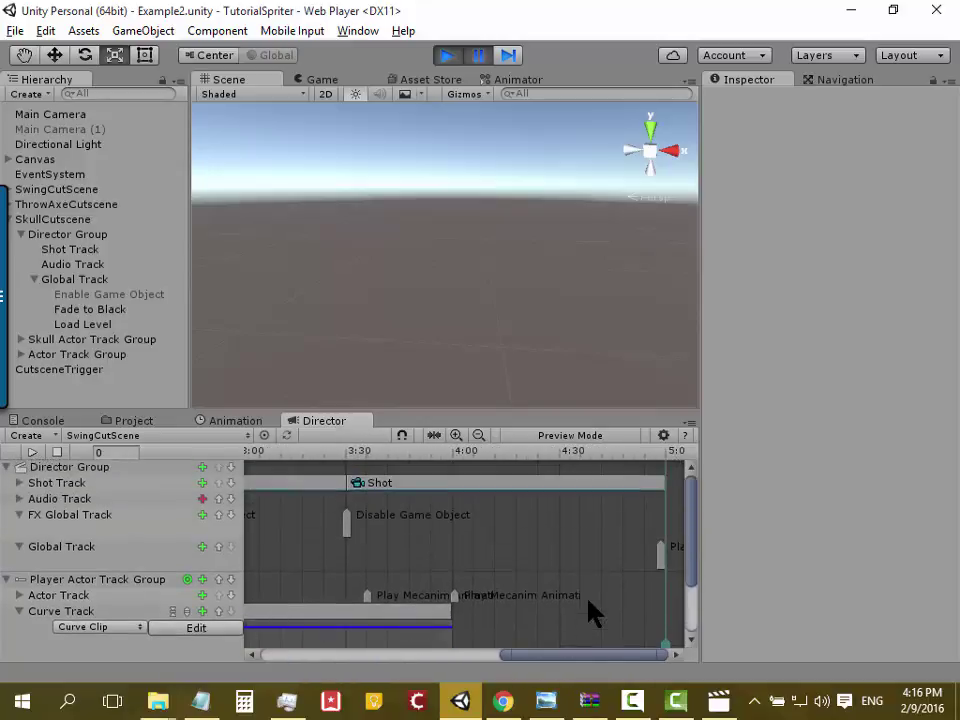
left_click_drag(530, 656, 283, 656)
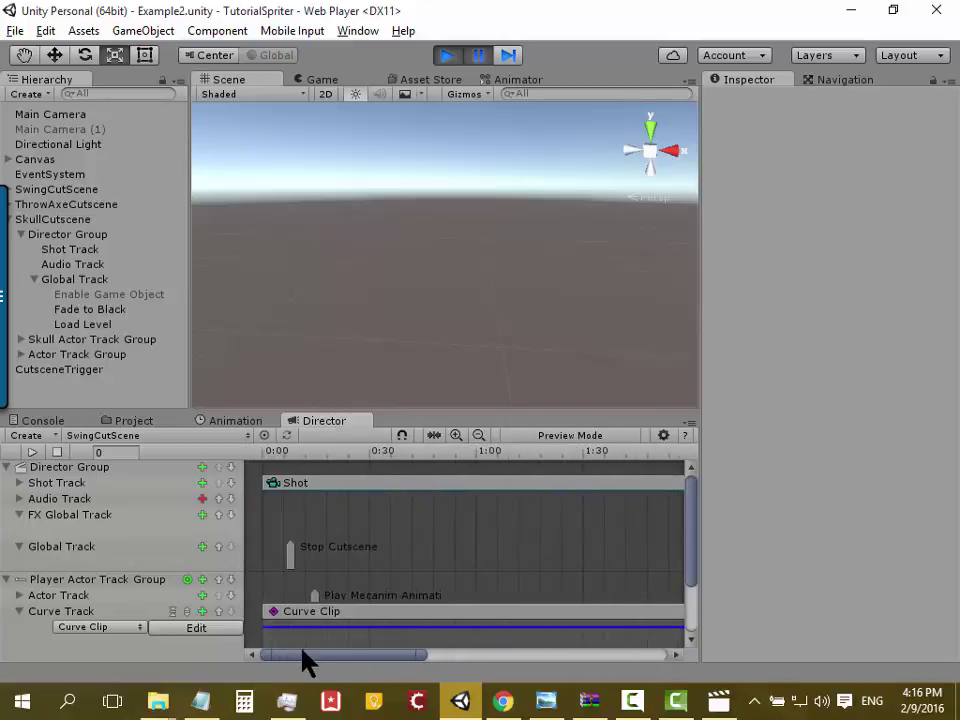
mouse_move(279, 652)
left_mouse_down()
mouse_move(599, 652)
mouse_move(300, 654)
left_mouse_up()
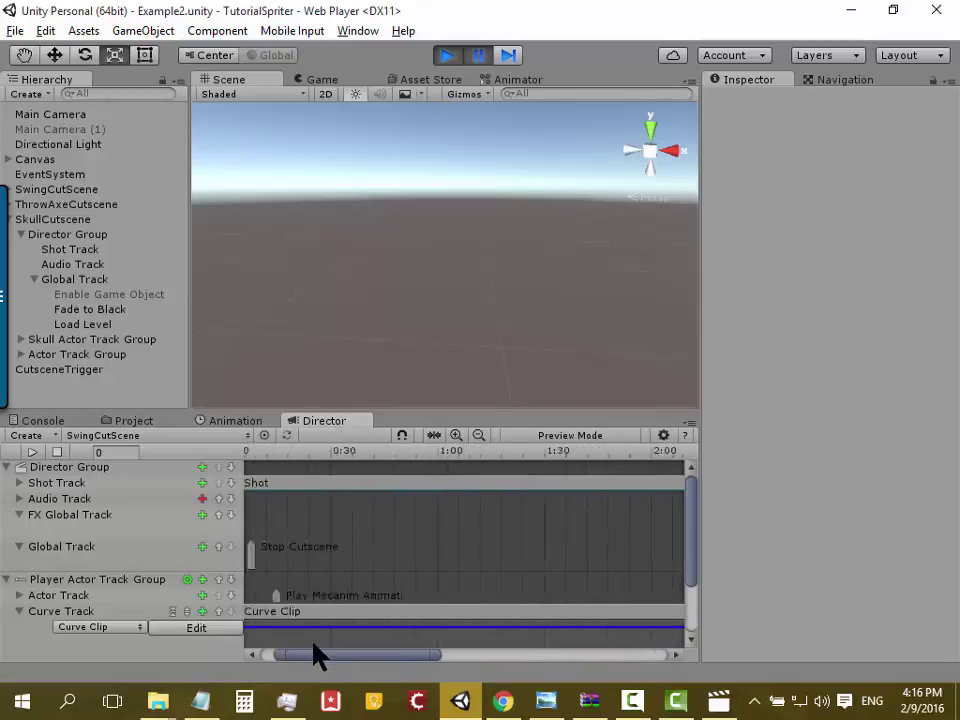
Step: Play the game and answer ฟัน to trigger the swing cutscene
left_click(447, 56)
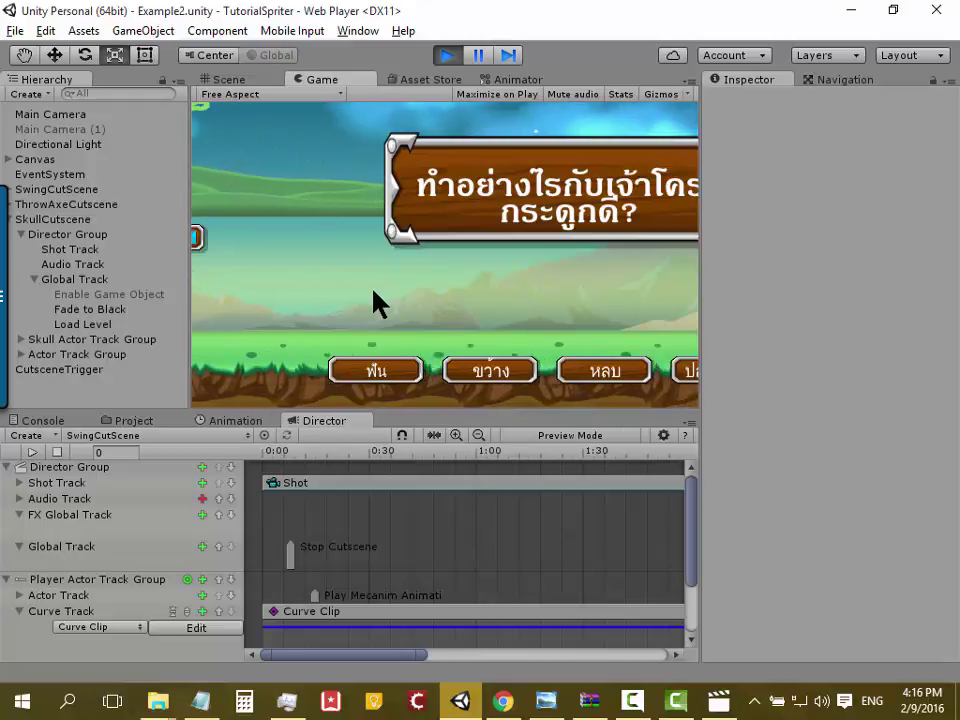
left_click(384, 374)
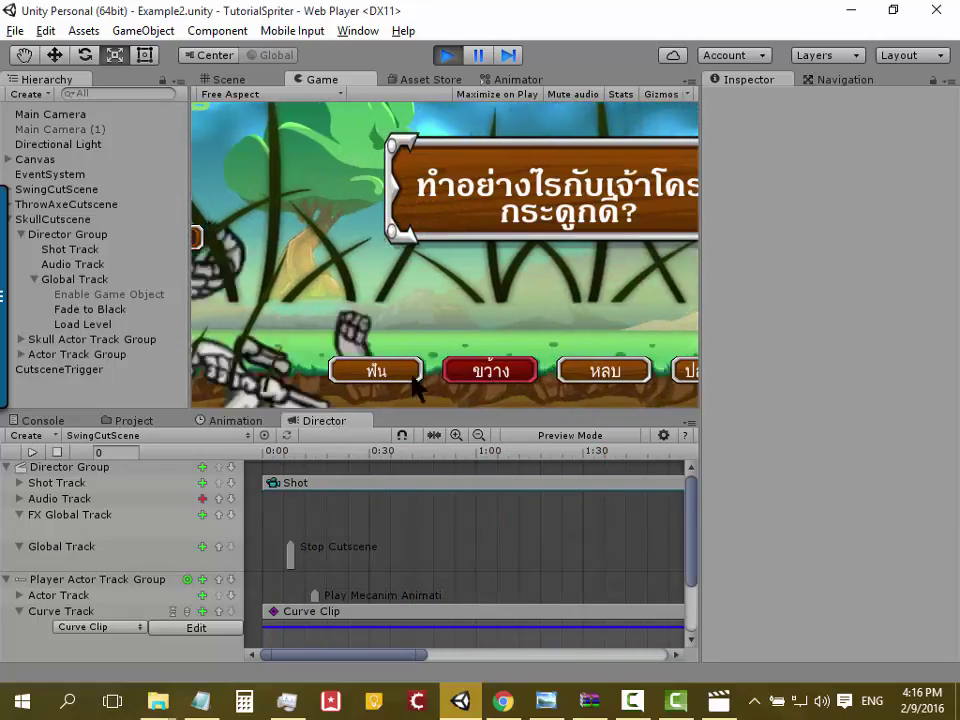
left_click(378, 372)
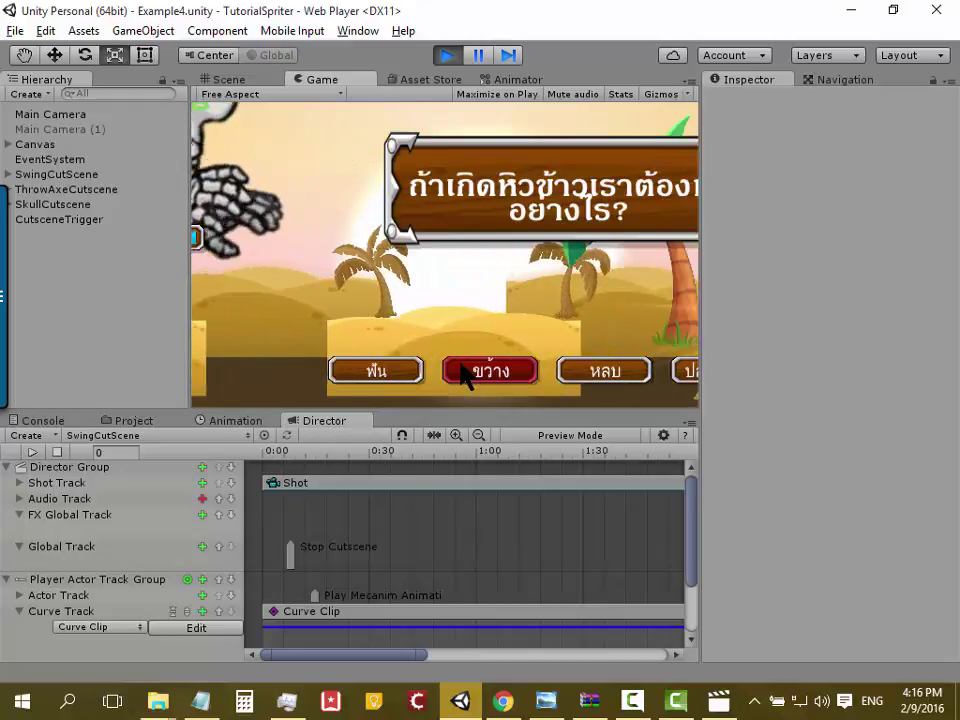
Step: Answer ฟัน, inspect the Stop Cutscene event, then answer ขว้าง to trigger the throw
left_click(392, 372)
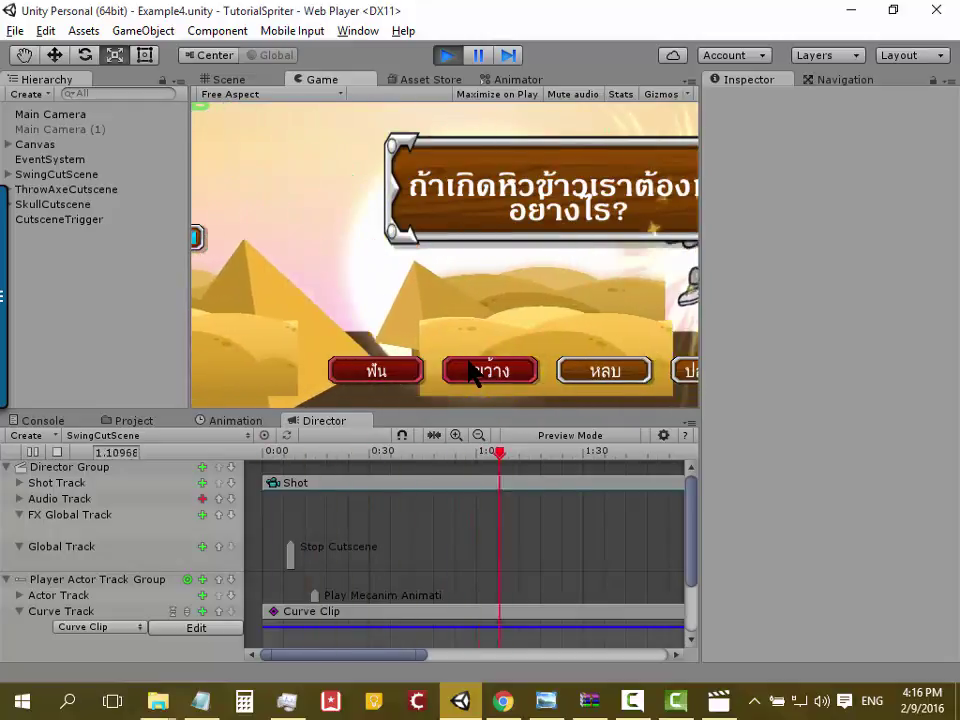
left_click(291, 562)
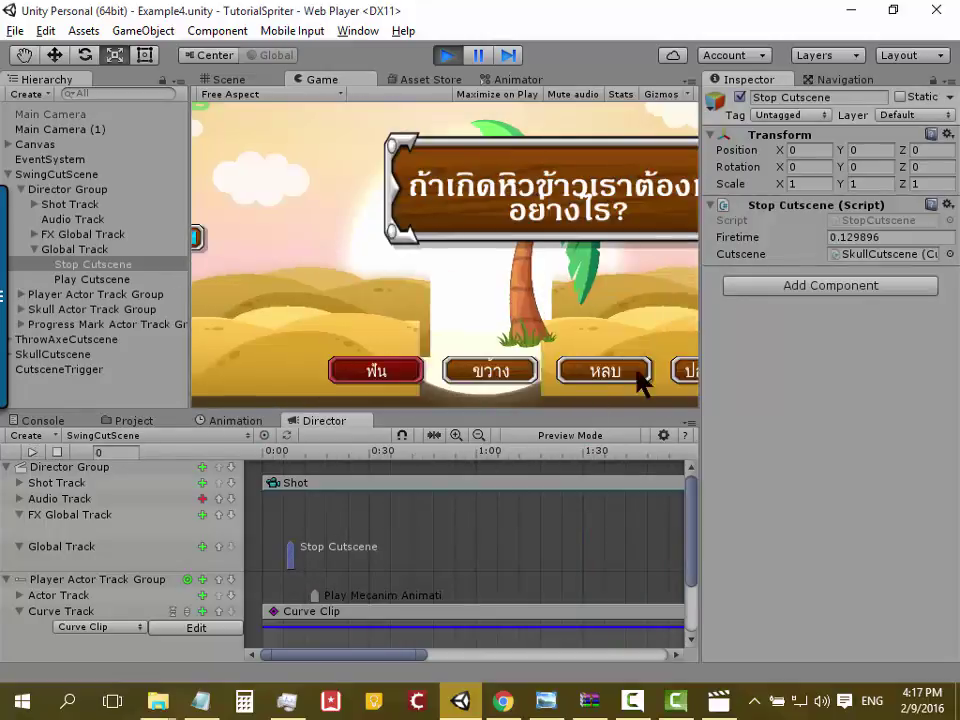
left_click(496, 367)
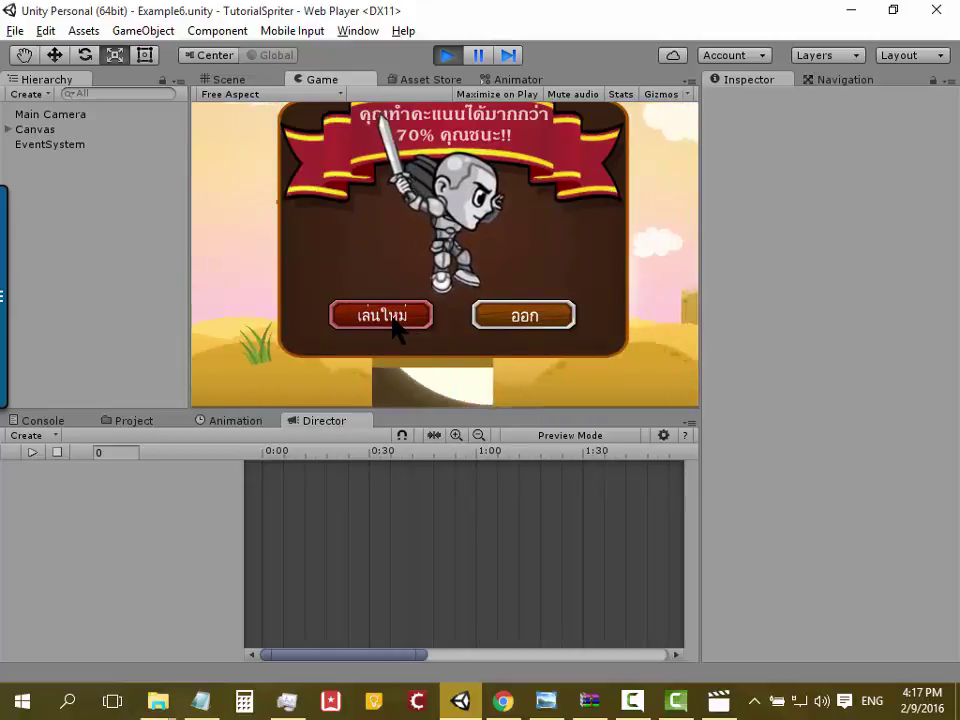
Step: Stop the running game and open the Example1 scene from the Project assets
left_click(445, 55)
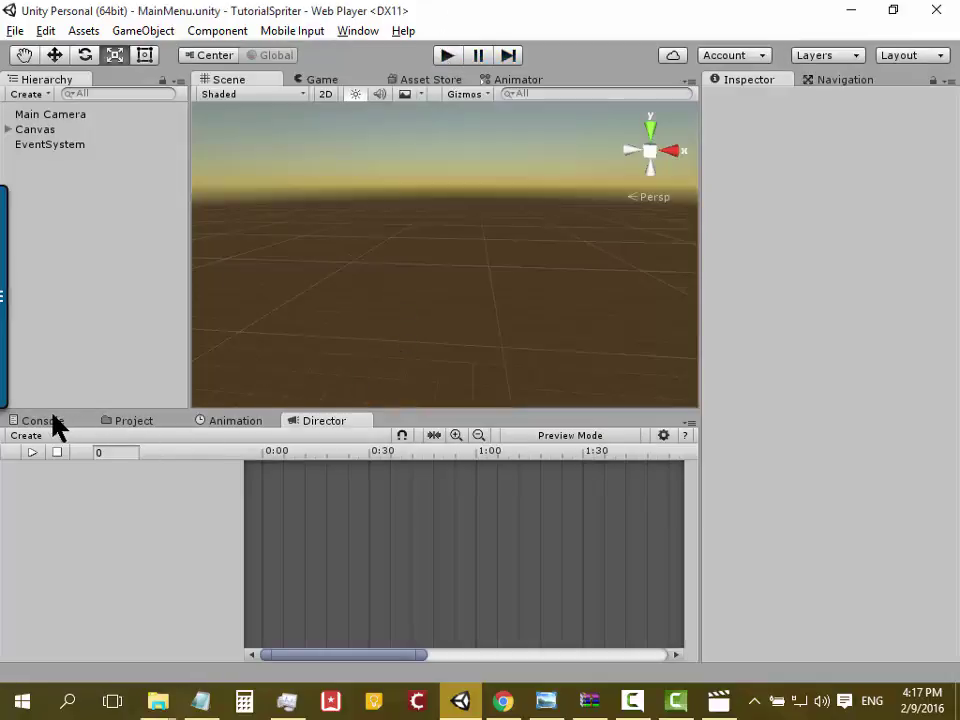
left_click(133, 420)
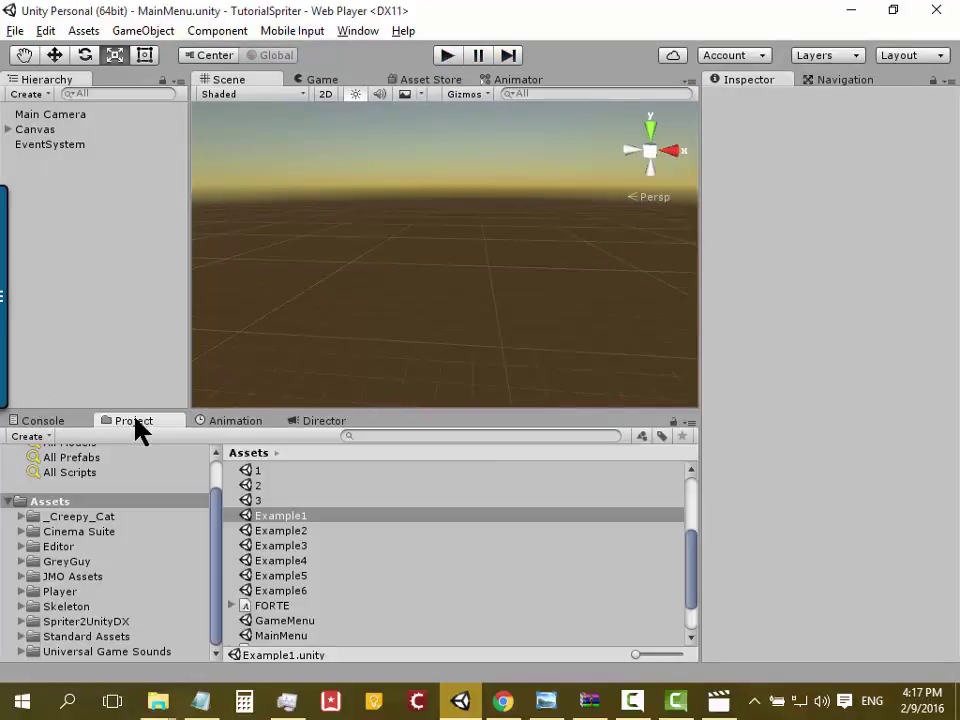
left_click(297, 518)
double_click(297, 518)
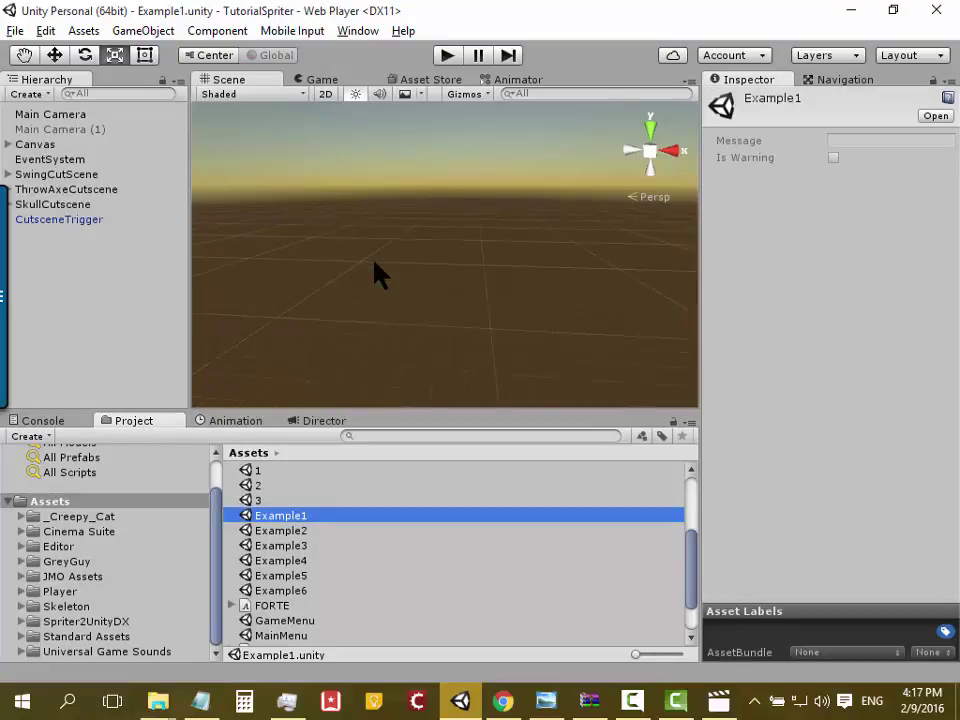
Step: Frame the Game1-InGameMenu panel under Canvas and orbit the Scene view to face the quiz menu
left_click(40, 145)
left_click(7, 144)
left_click(46, 159)
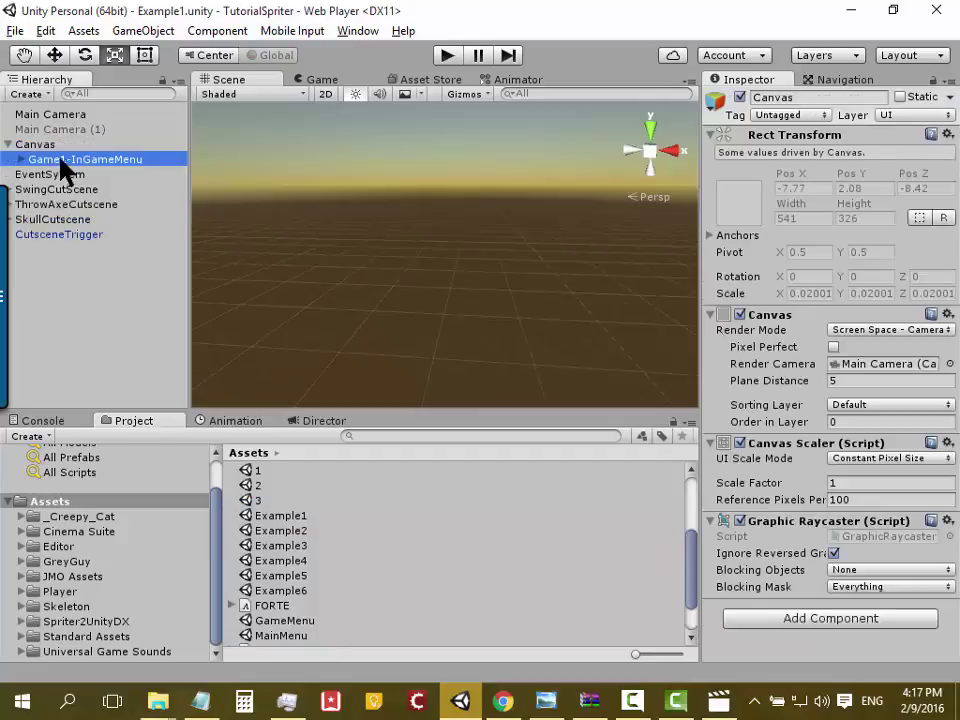
key("f")
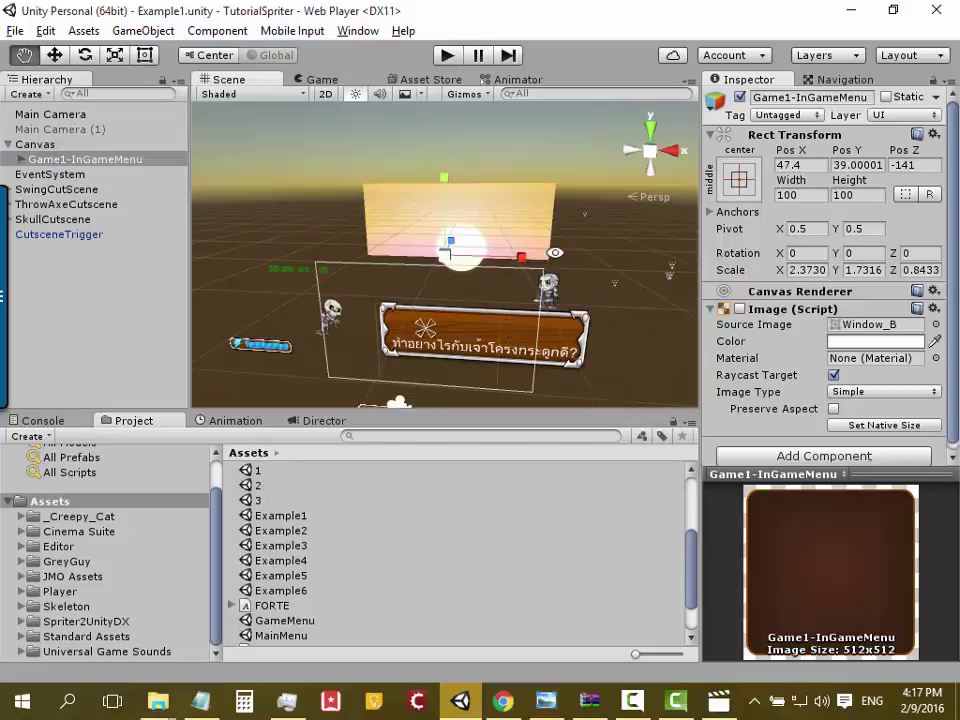
left_click_drag(553, 268, 386, 188, "alt")
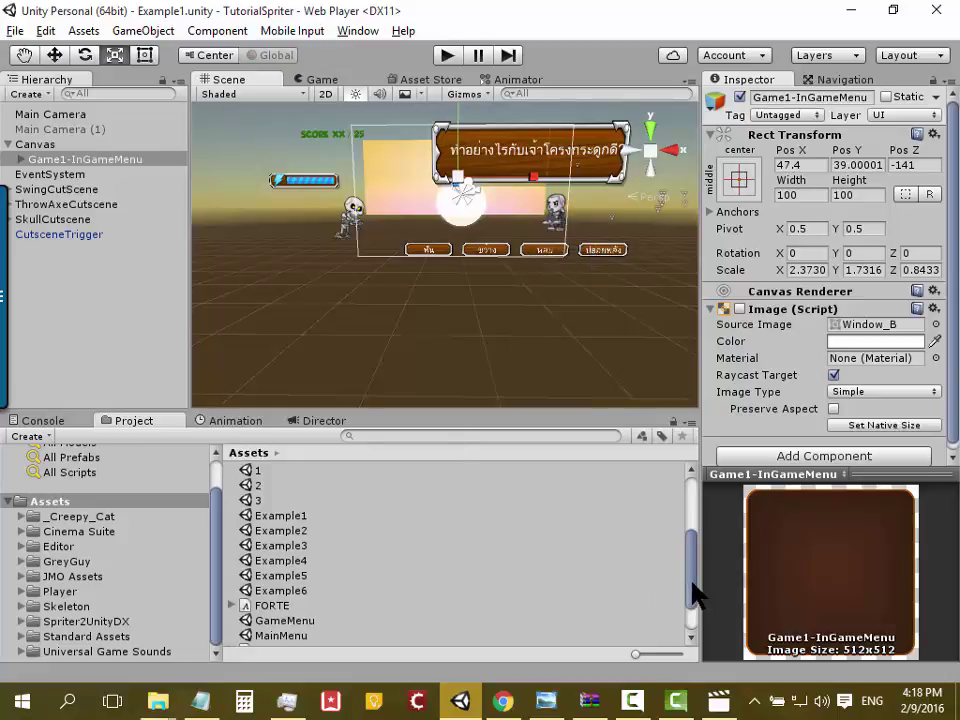
left_click_drag(690, 589, 691, 628)
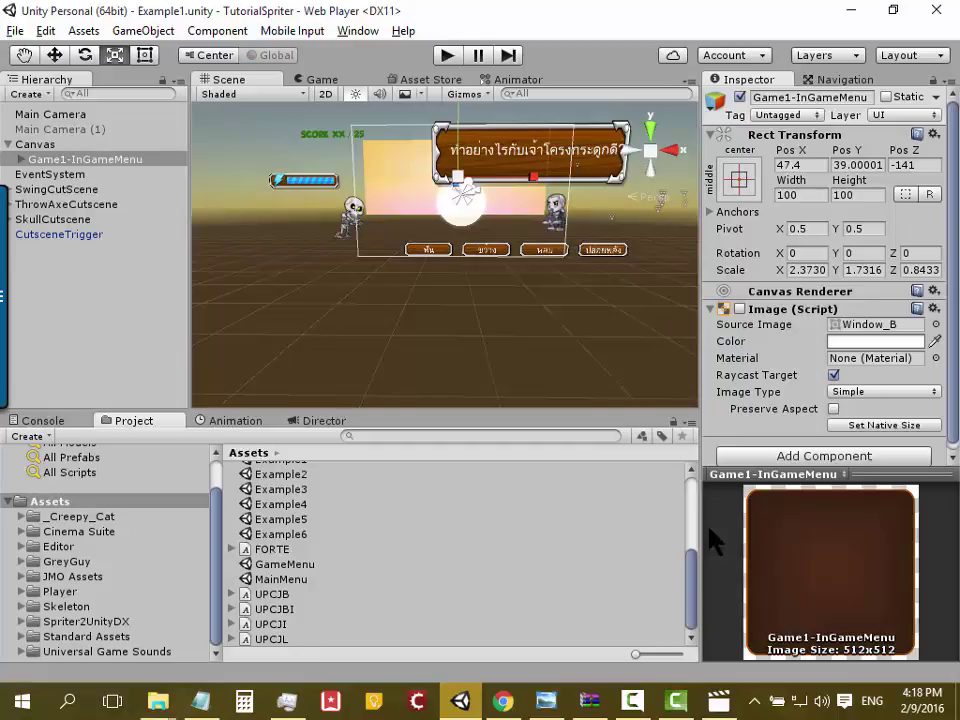
Step: Select CutsceneTrigger and list SkullCutscene, SwingCutScene and ThrowAxeCutscene in the Director's cutscene dropdown
left_click(265, 535)
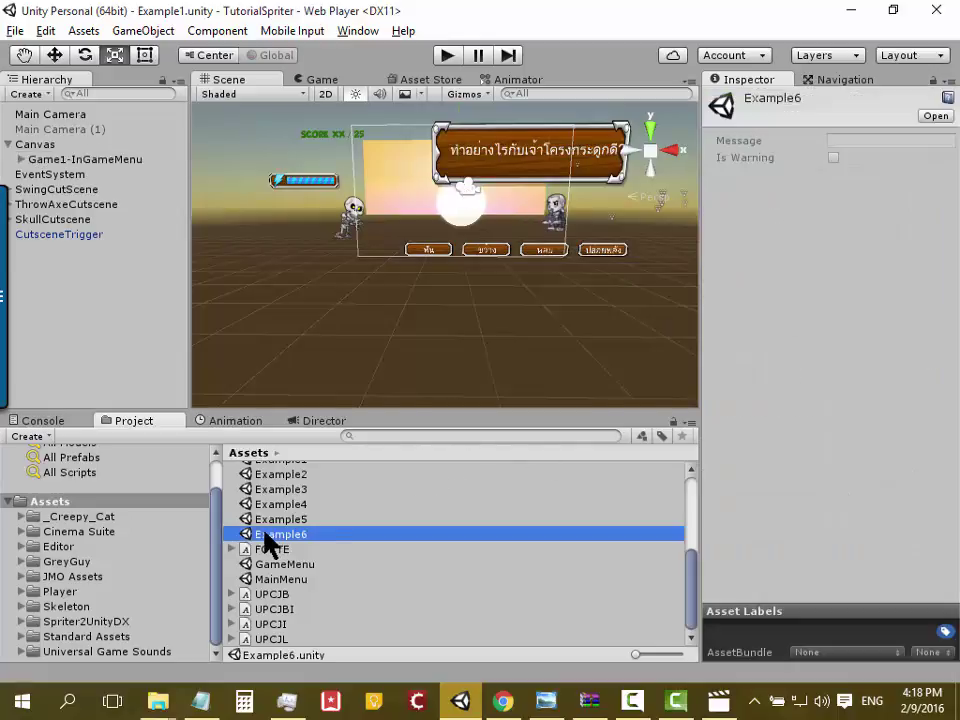
scroll(388, 557, "up", 4)
scroll(388, 557, "down", 2)
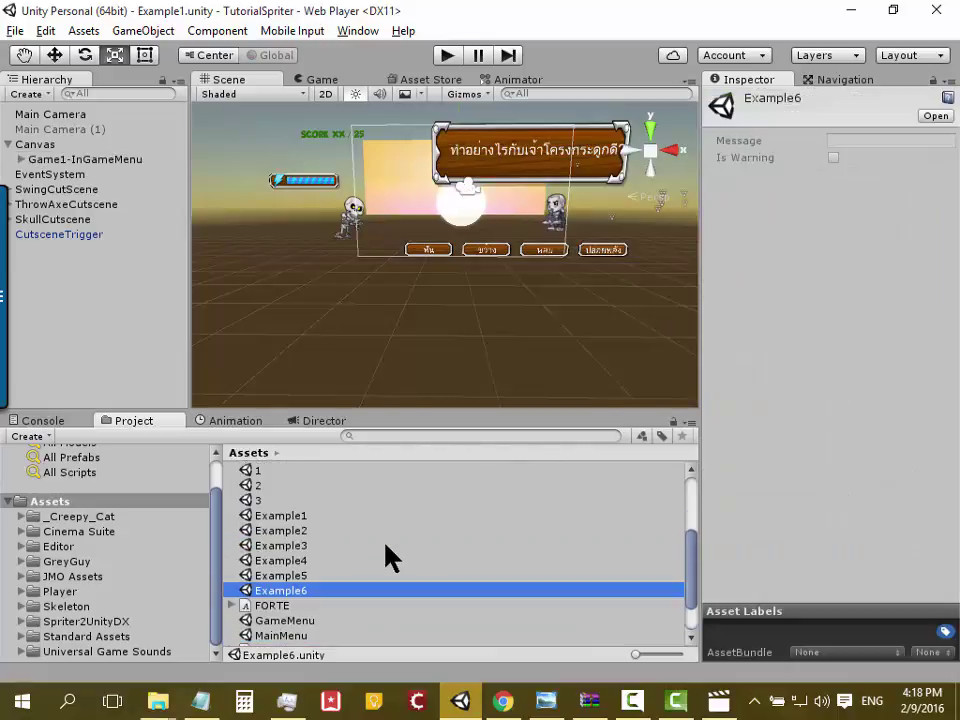
left_click(300, 515)
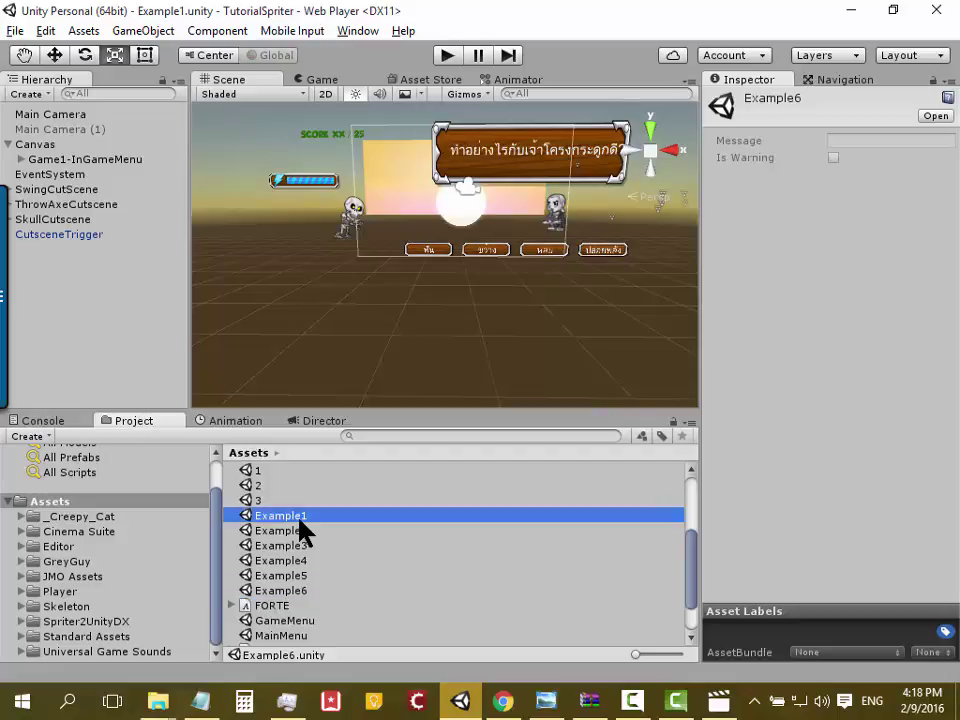
left_click(77, 236)
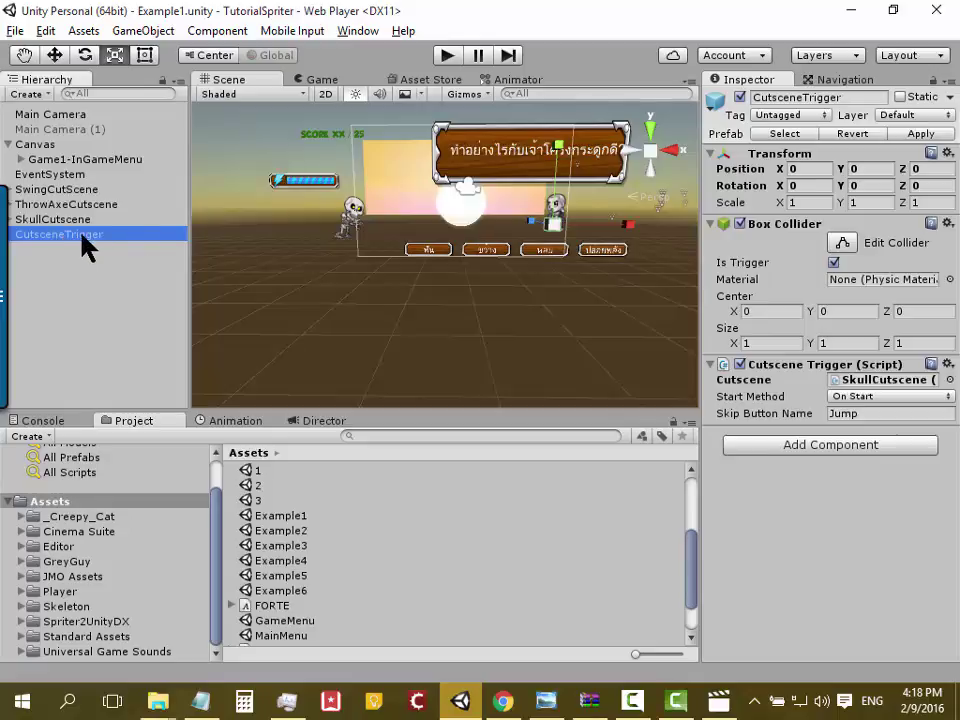
left_click(318, 424)
left_click(214, 438)
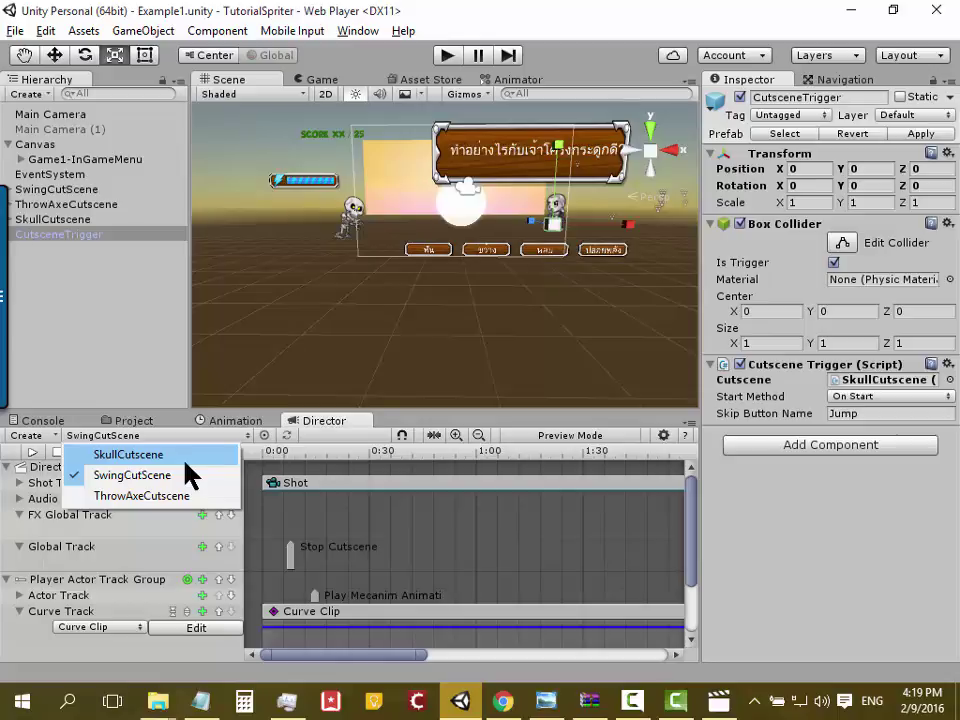
left_click(30, 435)
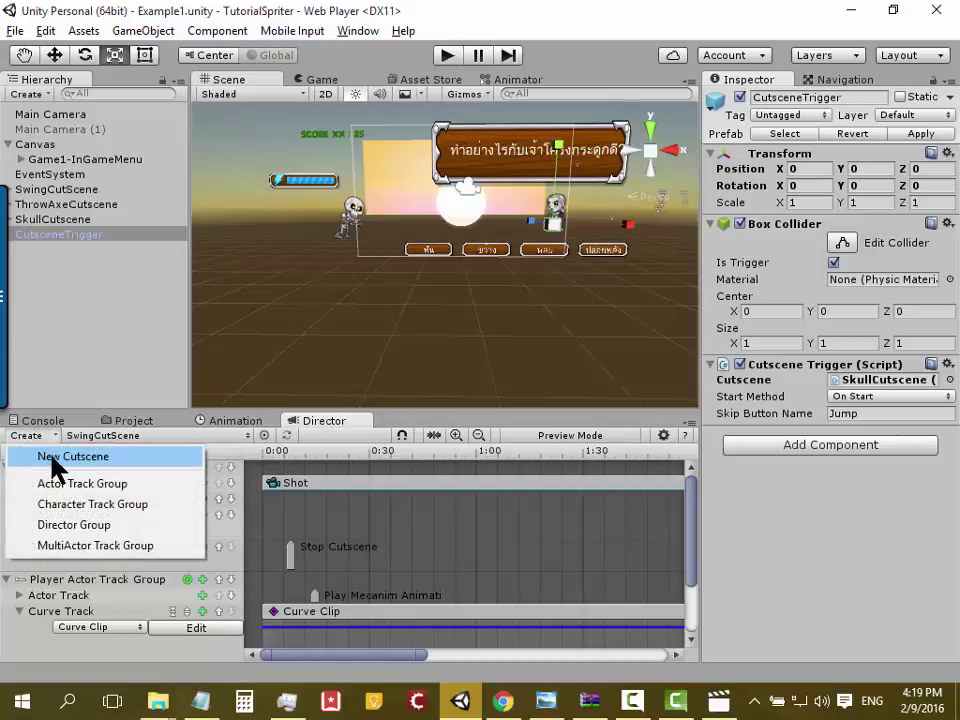
left_click(58, 457)
left_click(450, 222)
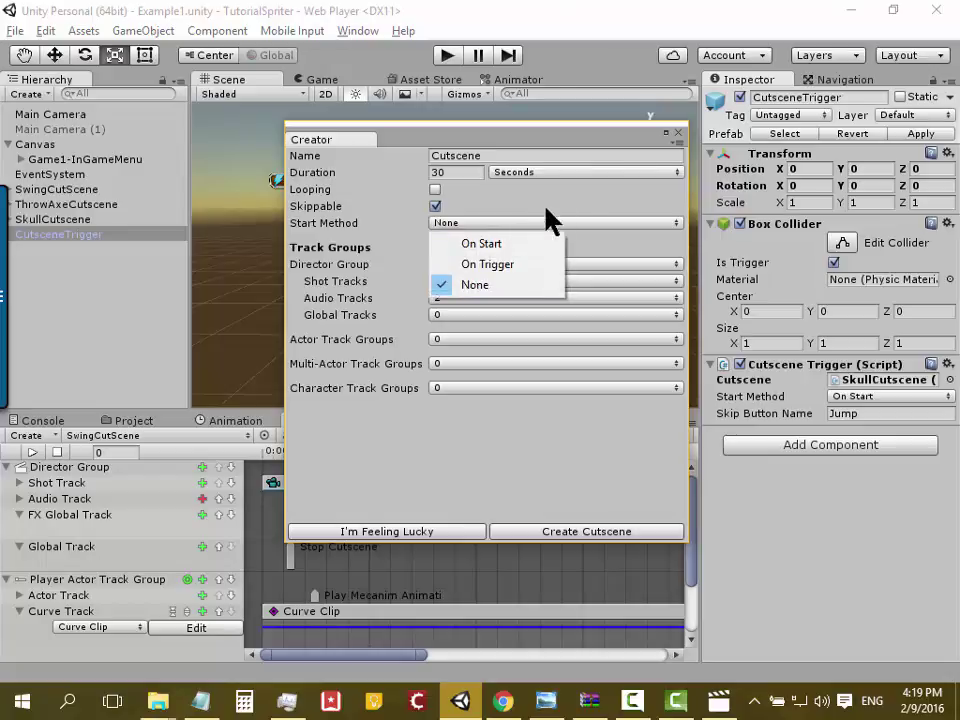
left_click(679, 133)
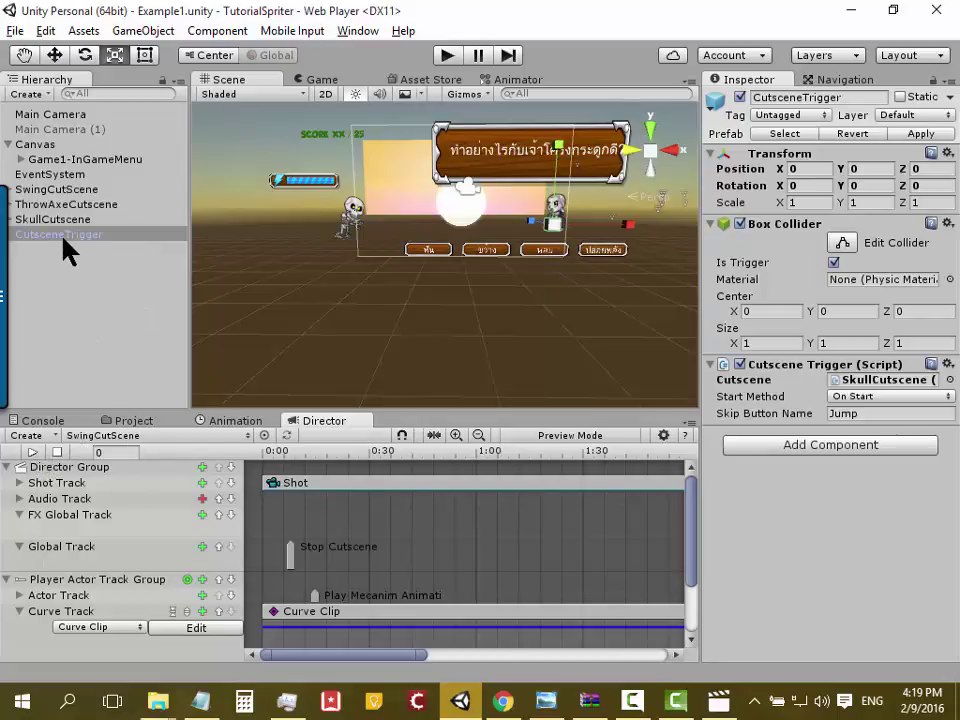
Step: Browse to Cinema Suite > Cinema Director > Prefabs, then reselect CutsceneTrigger in the Hierarchy
left_click(150, 422)
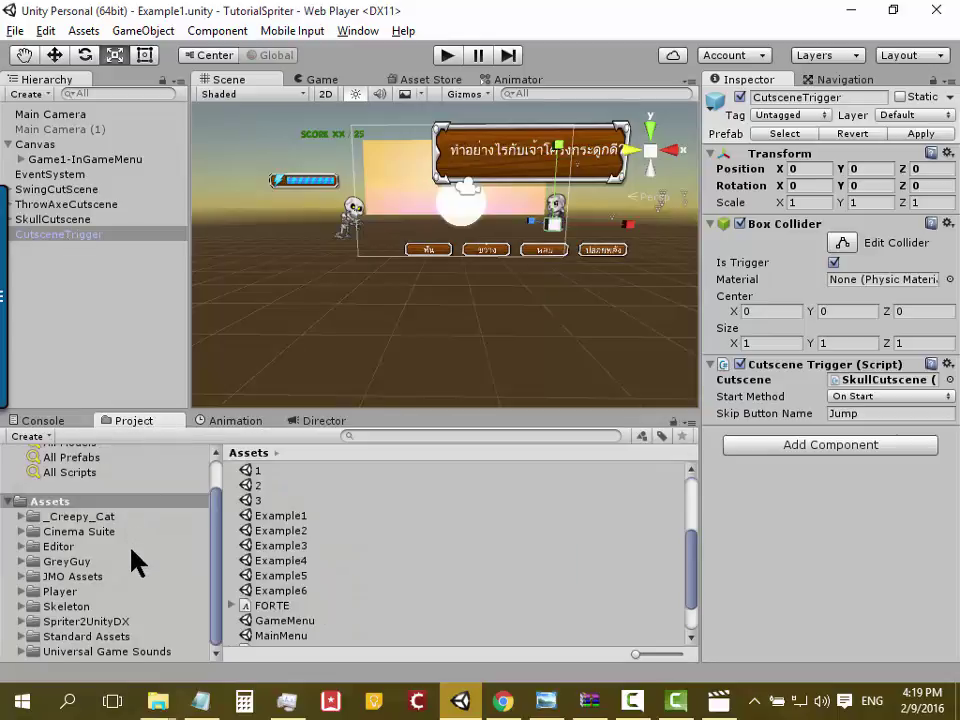
left_click(21, 533)
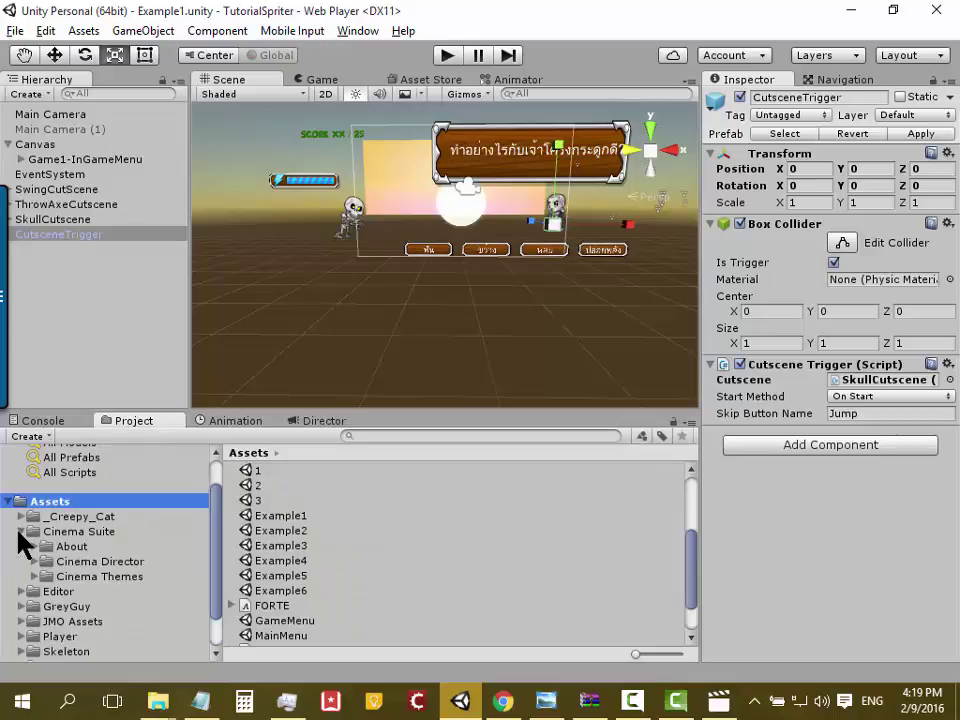
left_click(36, 561)
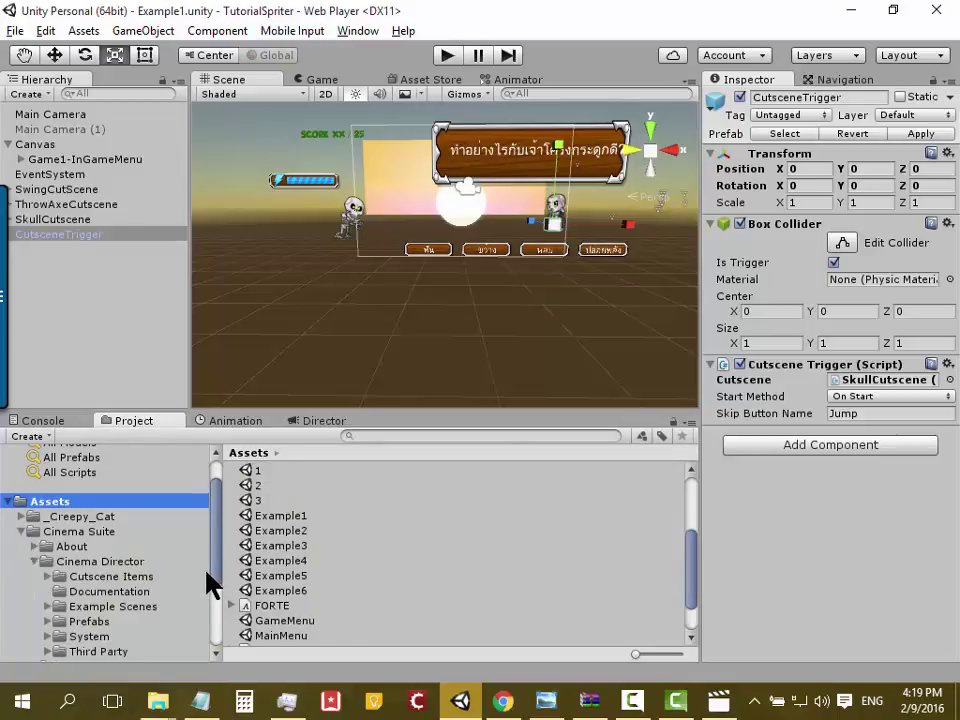
left_click_drag(219, 578, 215, 604)
left_click(47, 557)
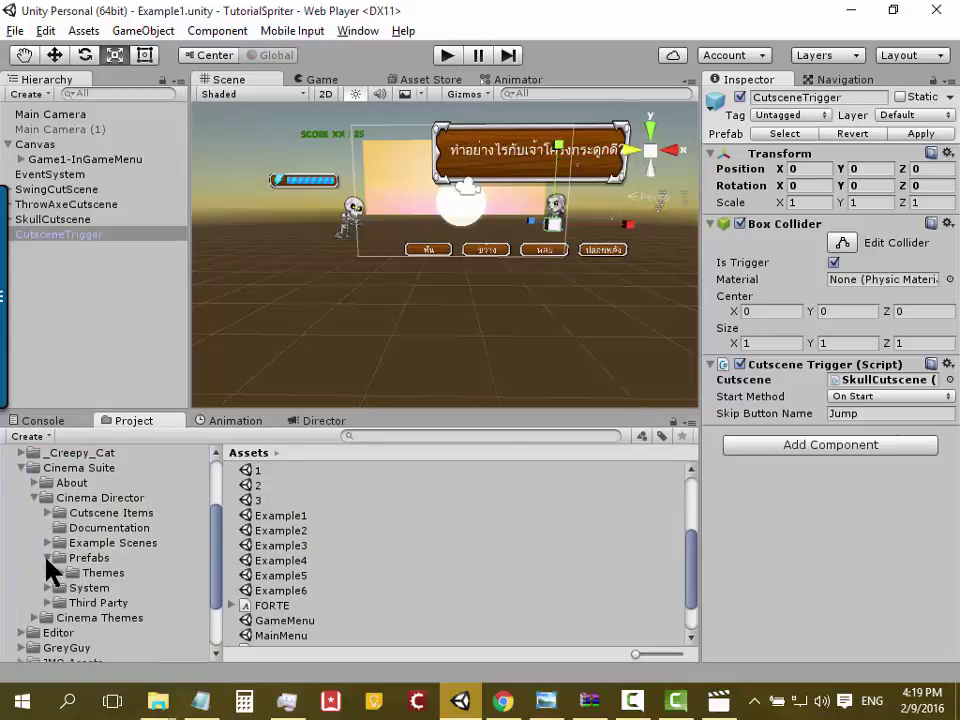
left_click(80, 558)
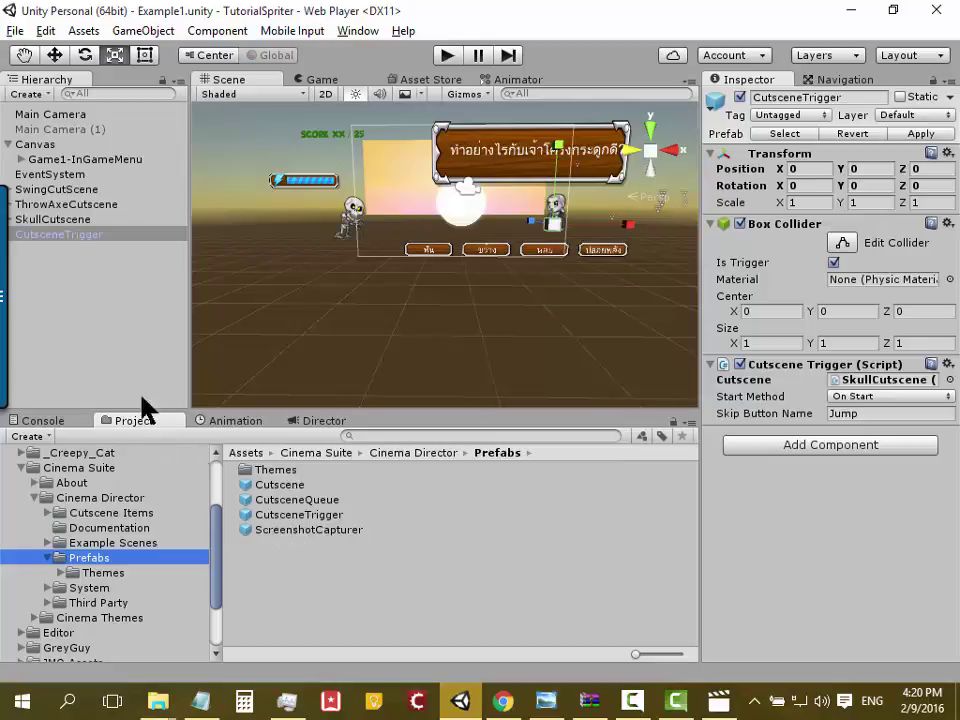
left_click(78, 258)
left_click(71, 234)
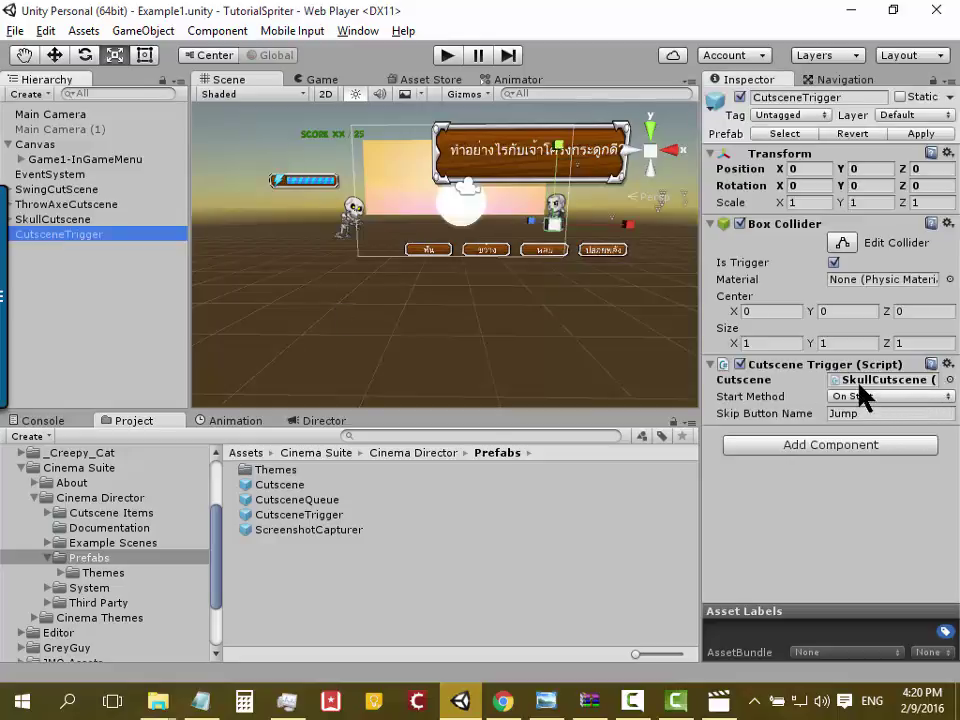
Step: Keep the trigger playing SkullCutscene On Start with skip button Jump, then collapse Cinema Suite
left_click(915, 380)
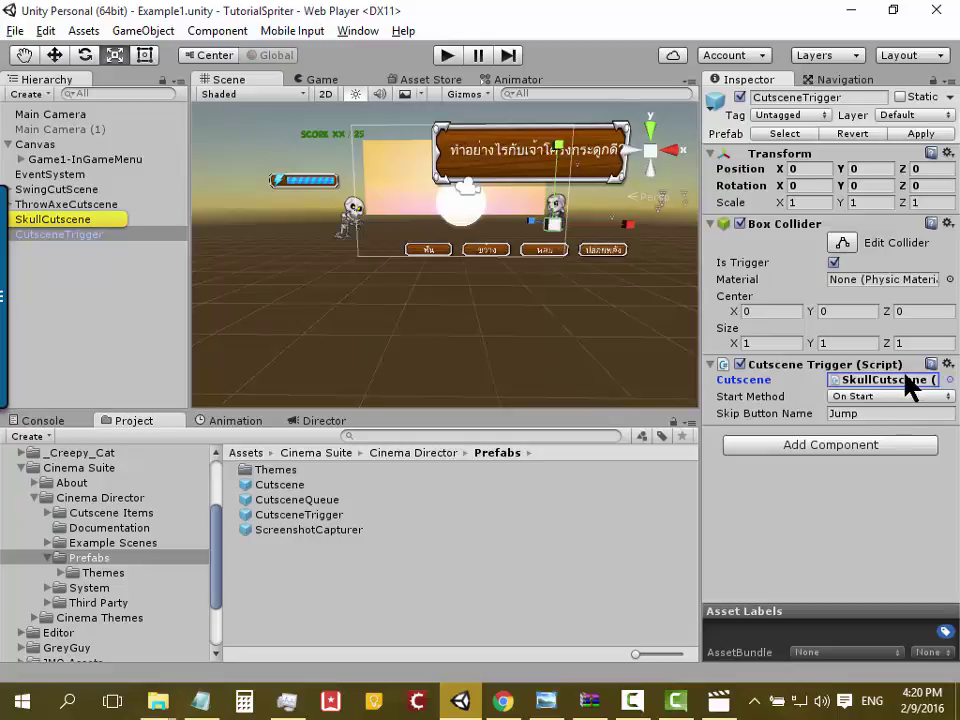
left_click(915, 397)
left_click(901, 418)
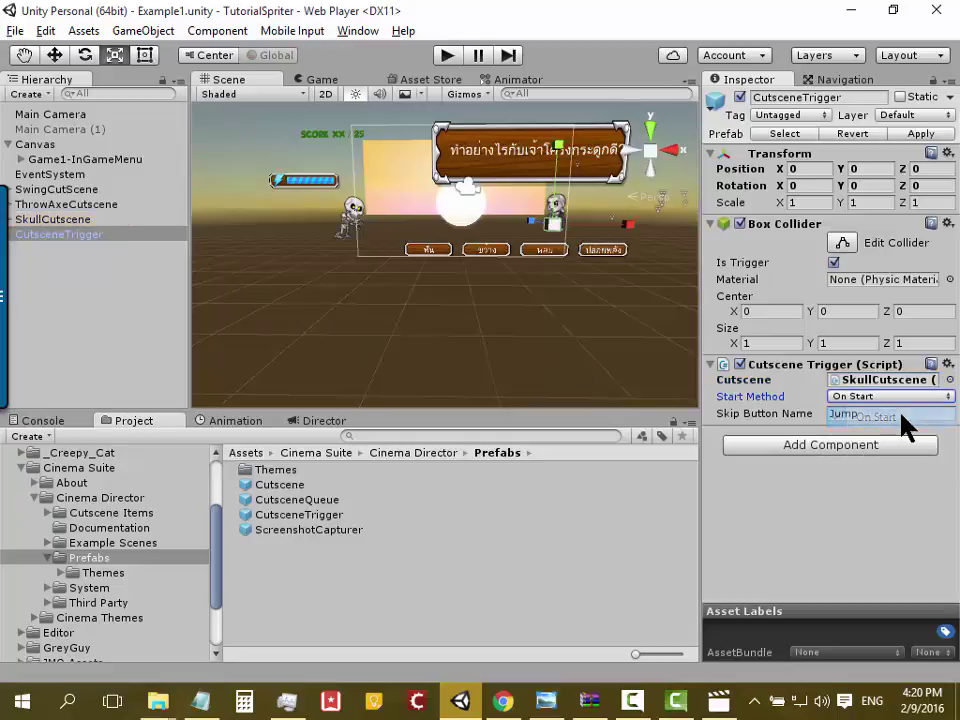
left_click(899, 414)
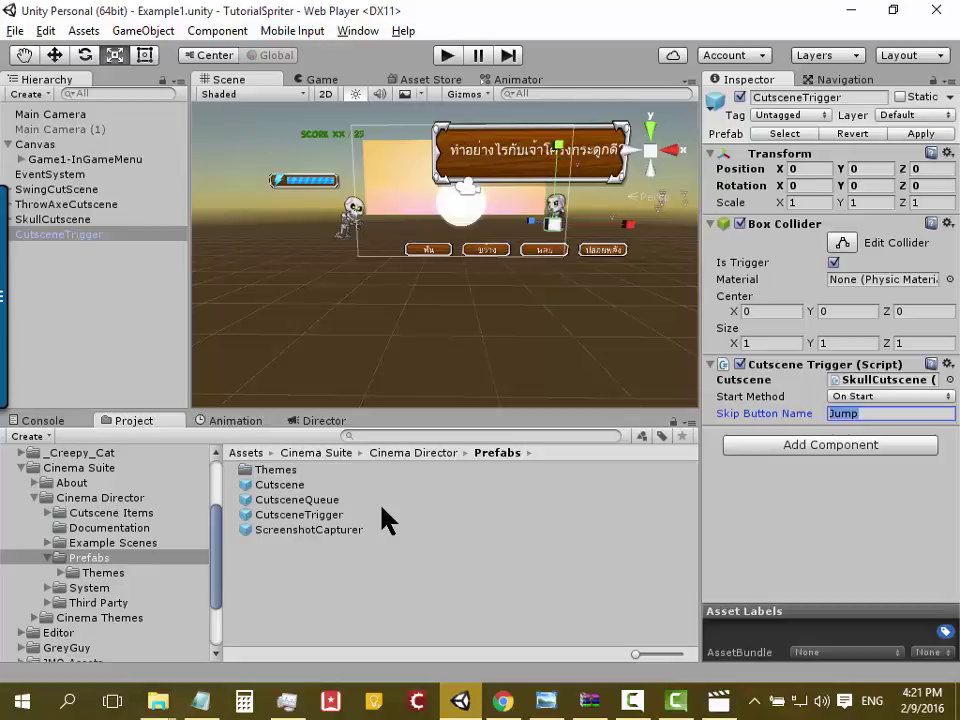
left_click(22, 467)
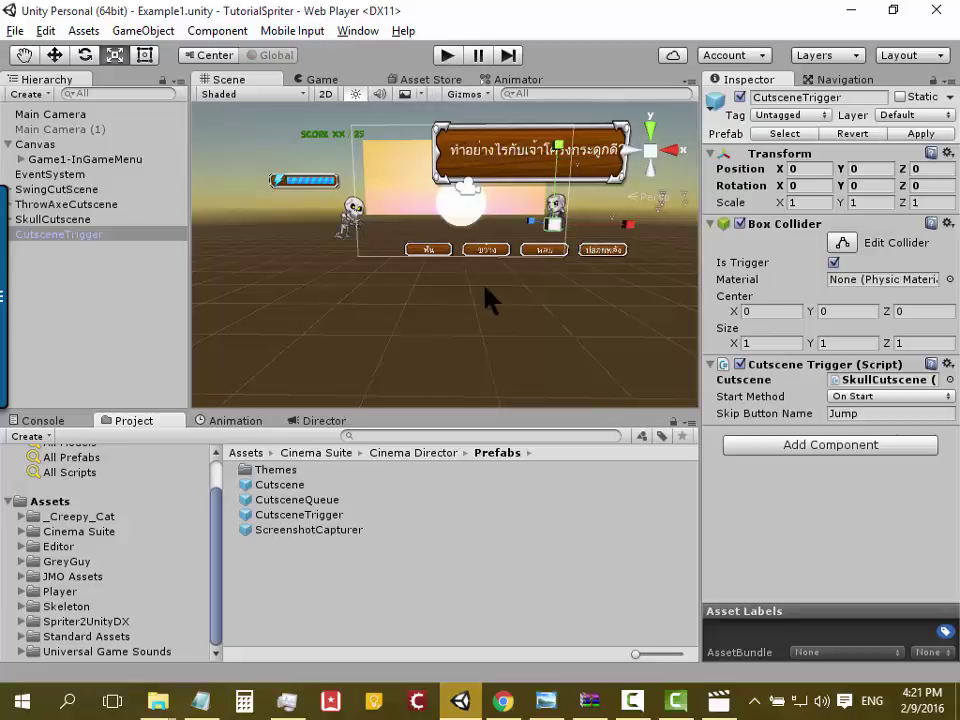
Step: Minimize Camtasia Studio back to Unity and show its recorder control panel
left_click(679, 708)
left_click(679, 708)
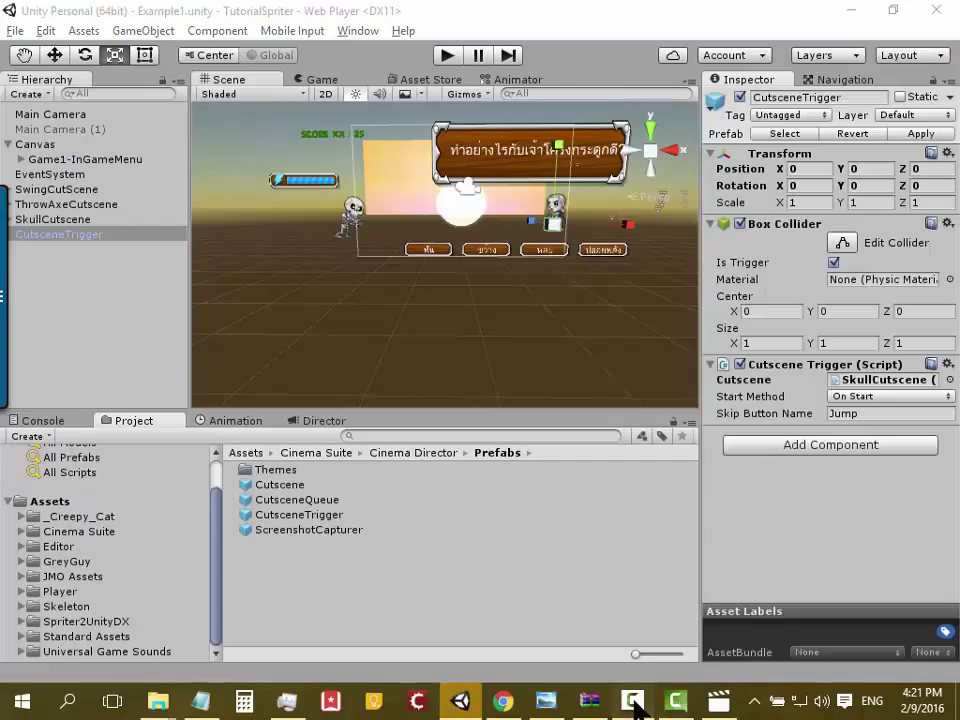
left_click(632, 700)
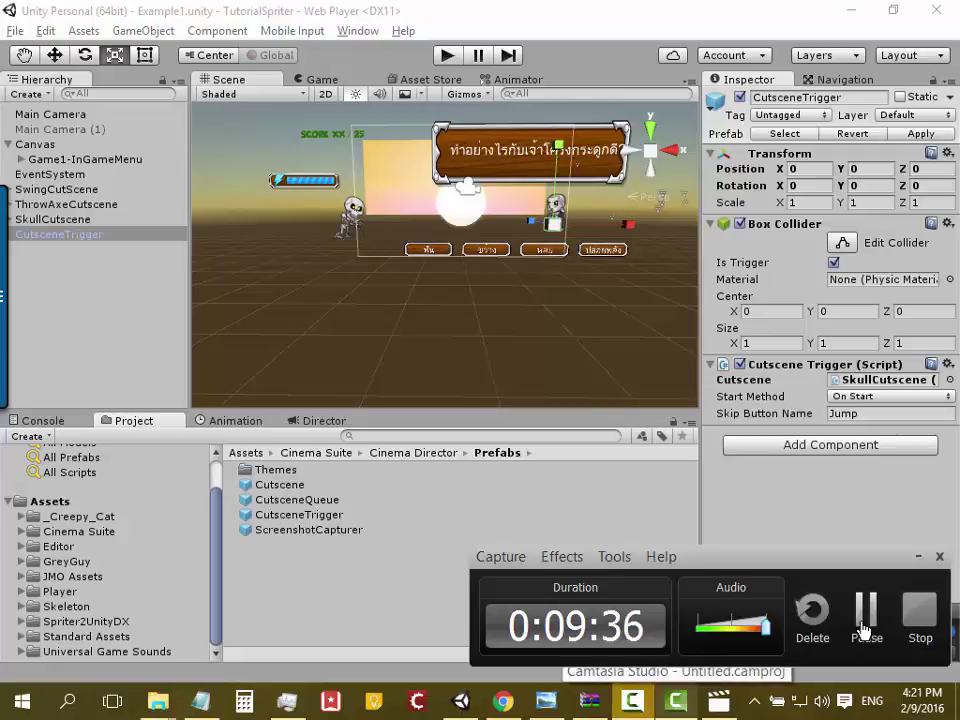